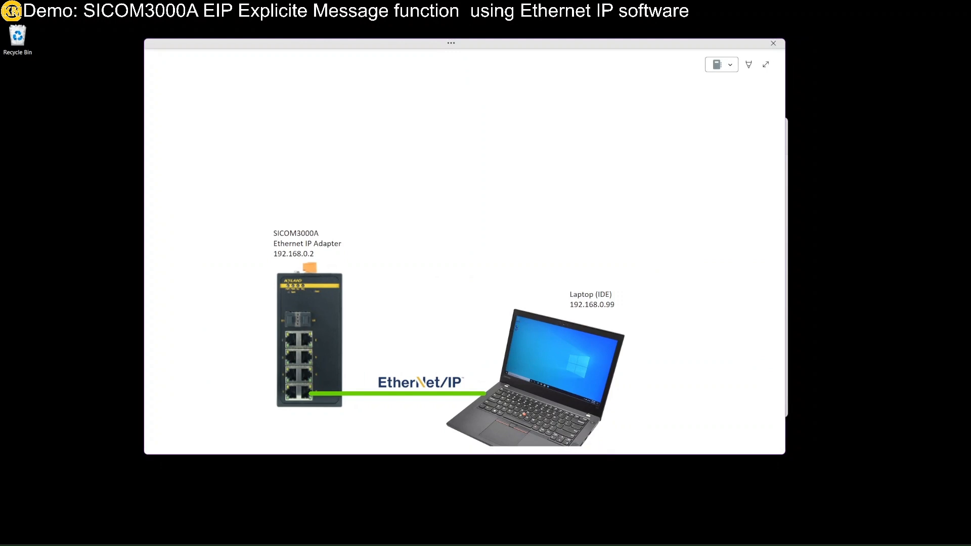
Step: Move from the network diagram to the SICOM3000A switch's web page in Chrome
left_click(71, 32)
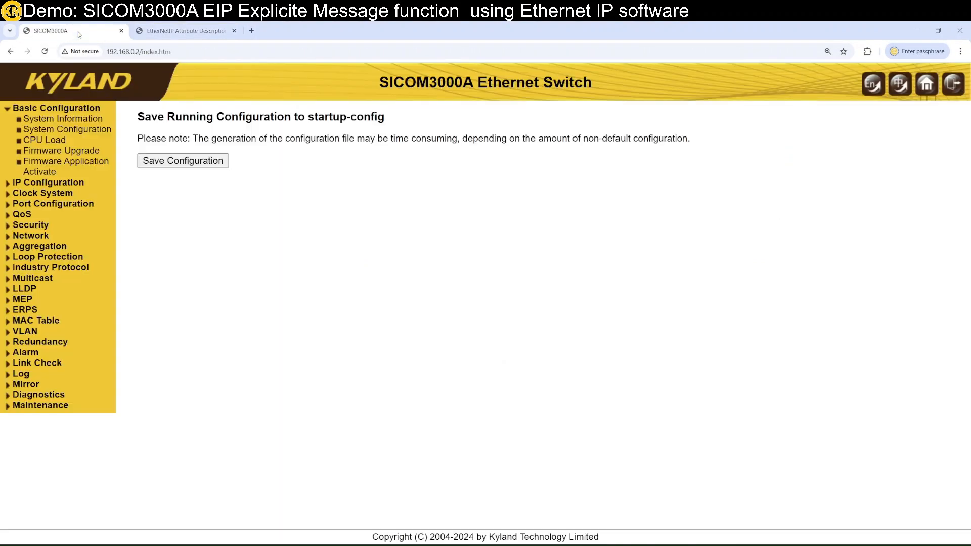
Step: Load the switch's web interface at 192.168.0.2
left_click(248, 50)
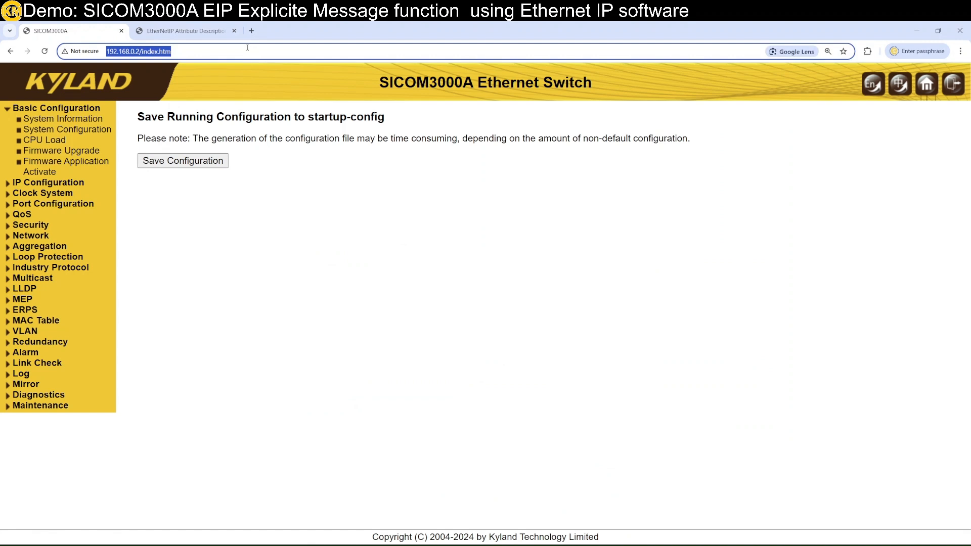
type("192.168.0")
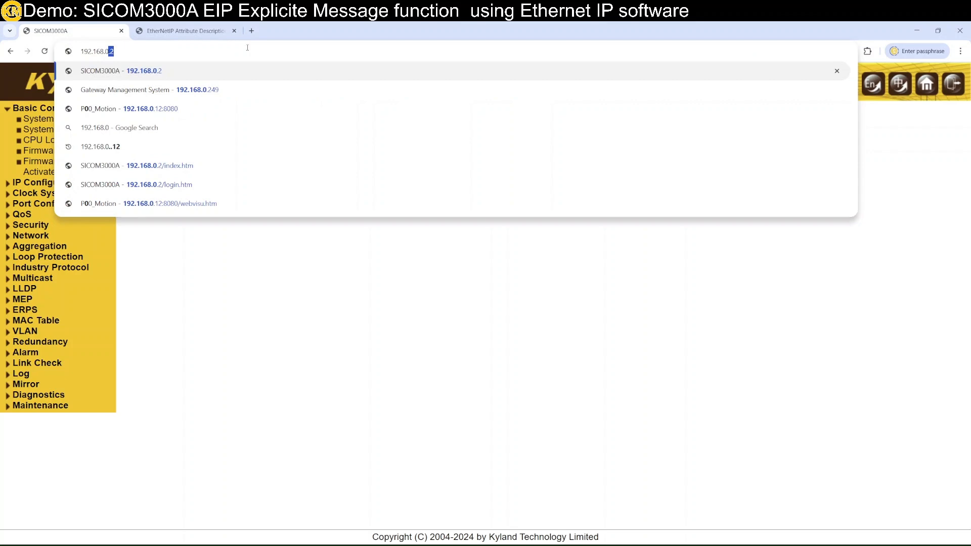
type(".2")
key("Return")
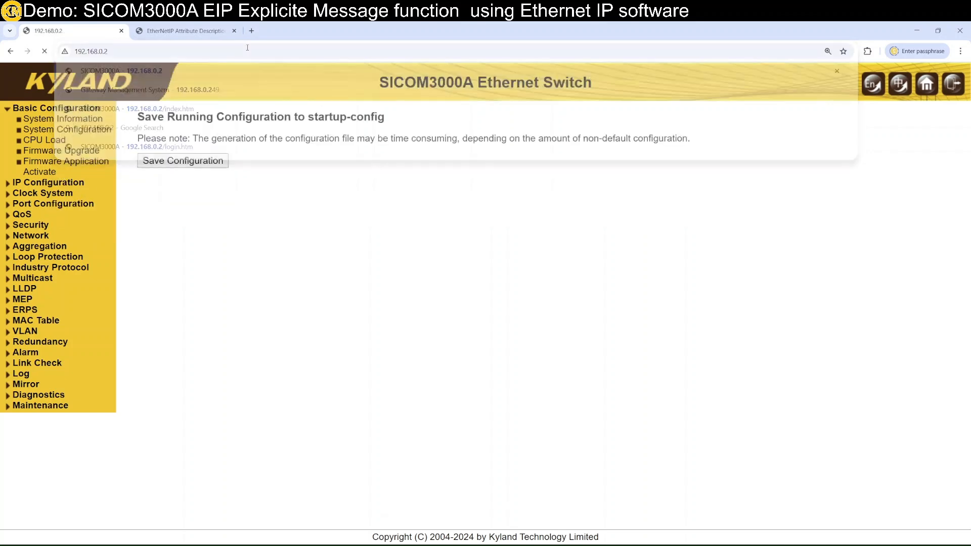
Step: Log in with the admin username, password and verification code shown on the login page
left_click(467, 217)
type("admin")
key("Tab")
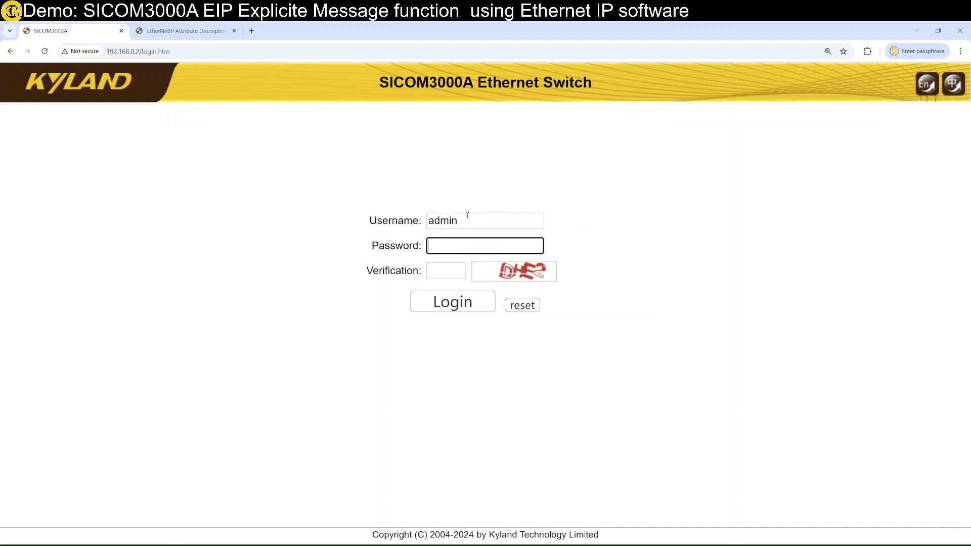
type("1")
left_click(452, 273)
type("DHE2")
left_click(460, 302)
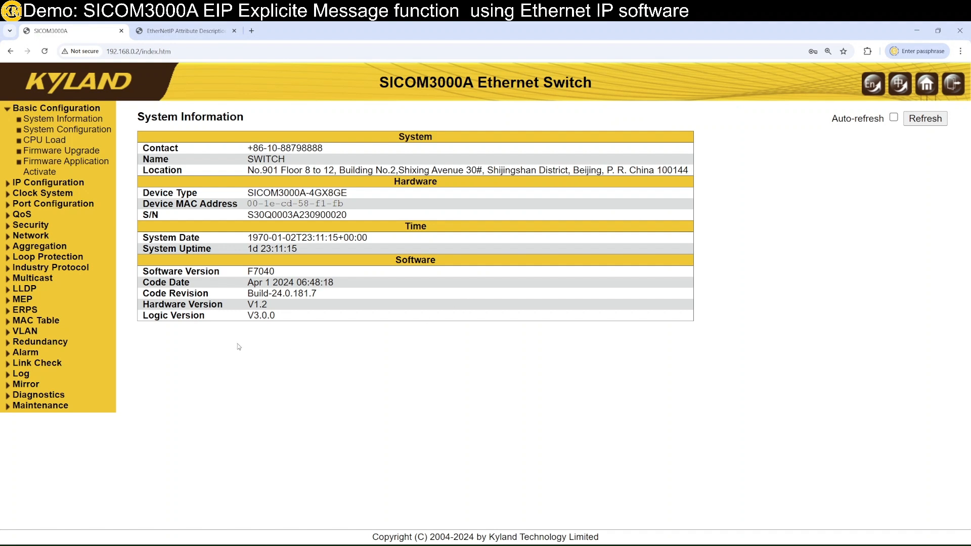
Step: Check EtherNet/IP is Enable(Read/Write), view Save startup-config, then minimize Chrome
left_click(29, 268)
left_click(44, 280)
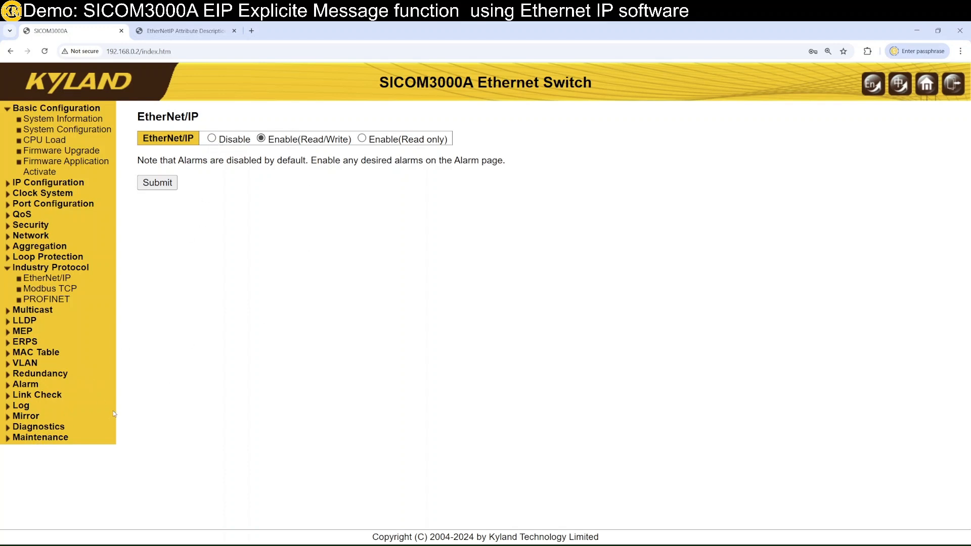
left_click(43, 439)
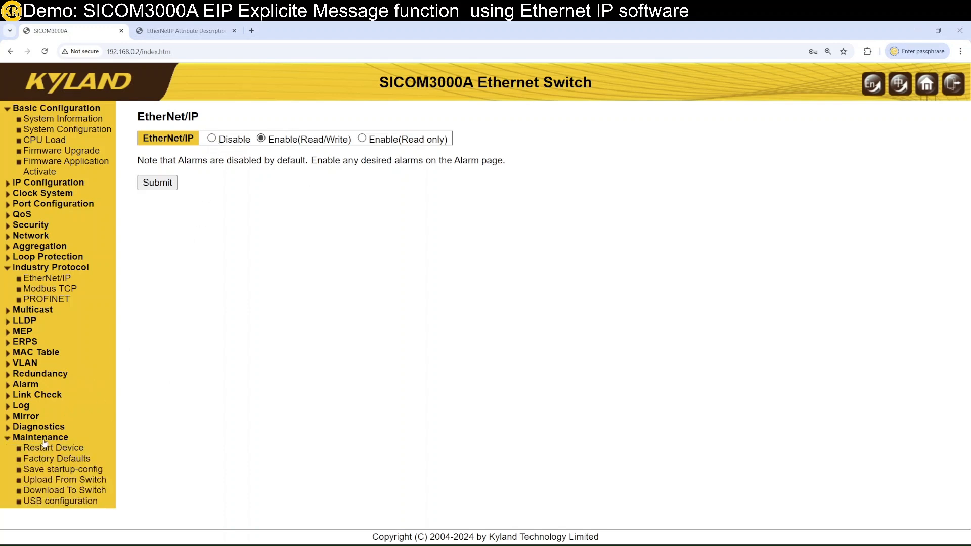
left_click(52, 470)
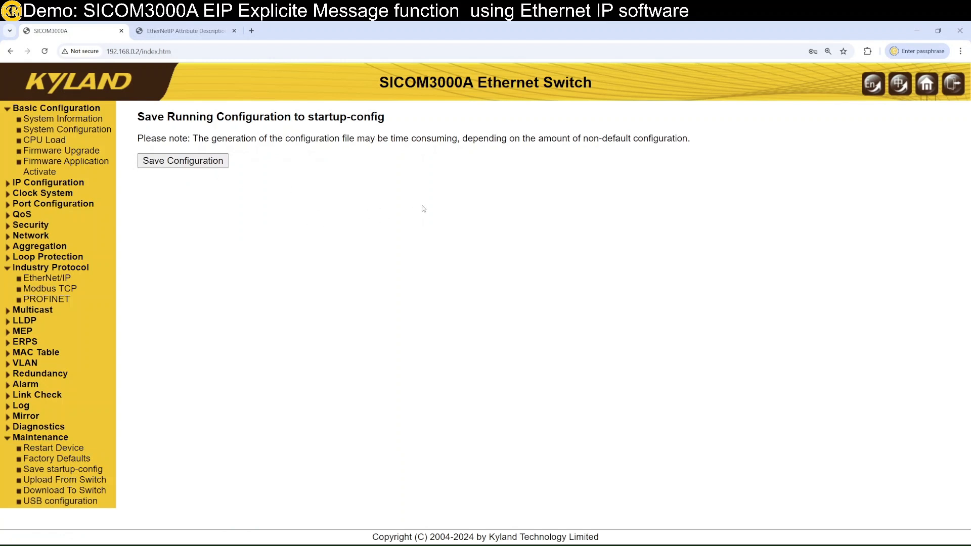
left_click(909, 29)
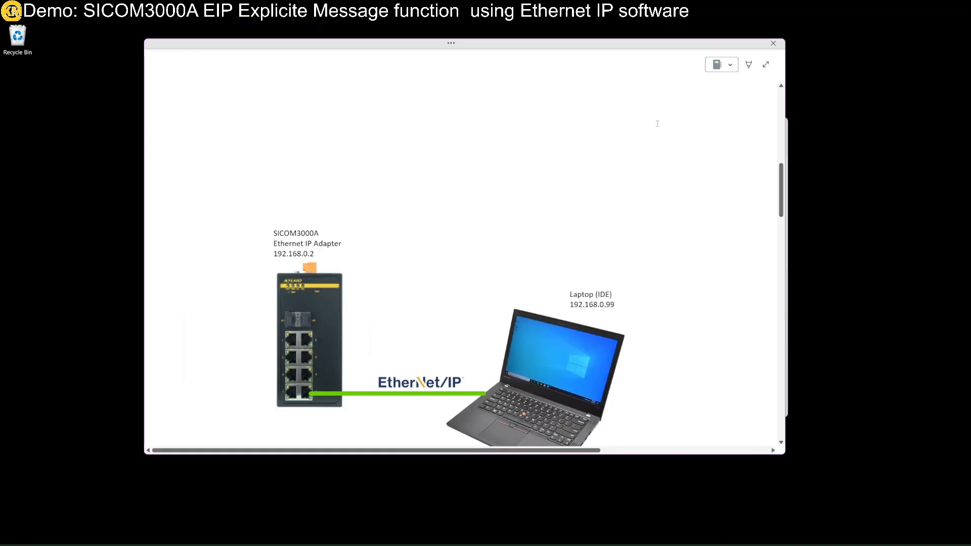
Step: Launch EtherNet/IP Tools from Explorer and switch it to the Explicit Message tab
left_click_drag(961, 56, 127, 77)
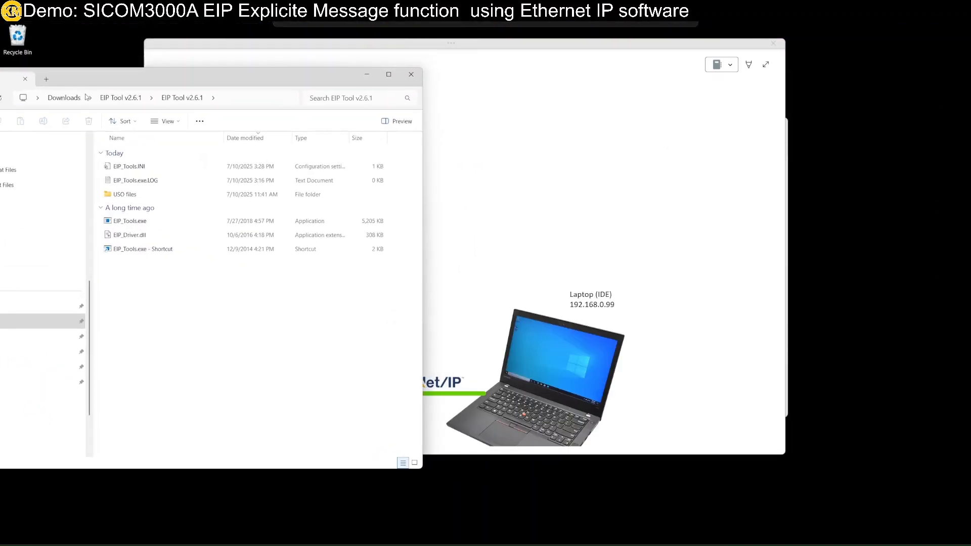
double_click(116, 224)
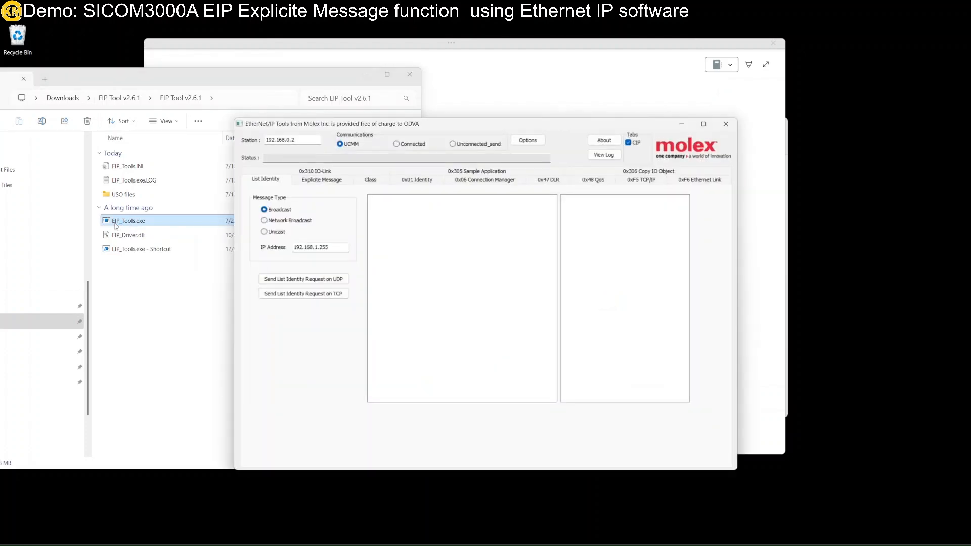
left_click_drag(349, 125, 129, 55)
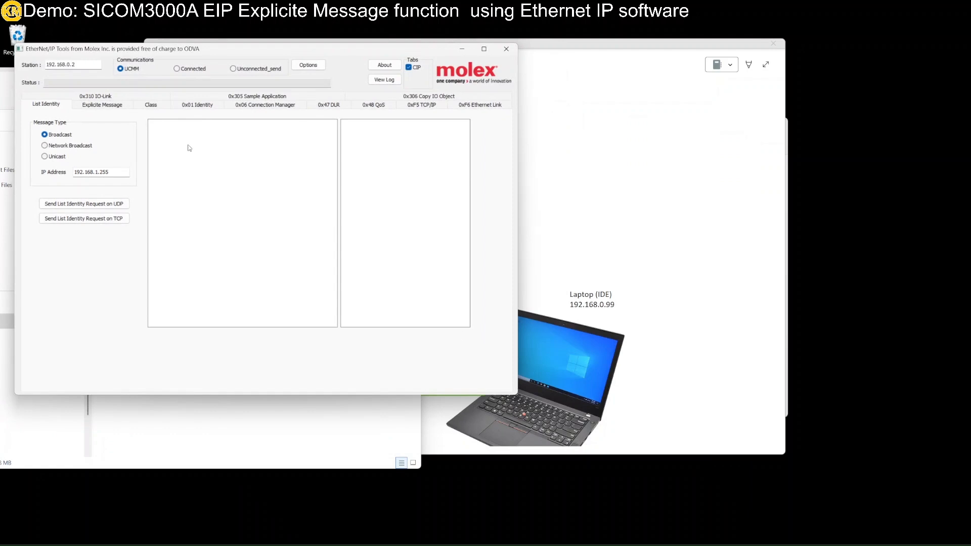
left_click(101, 105)
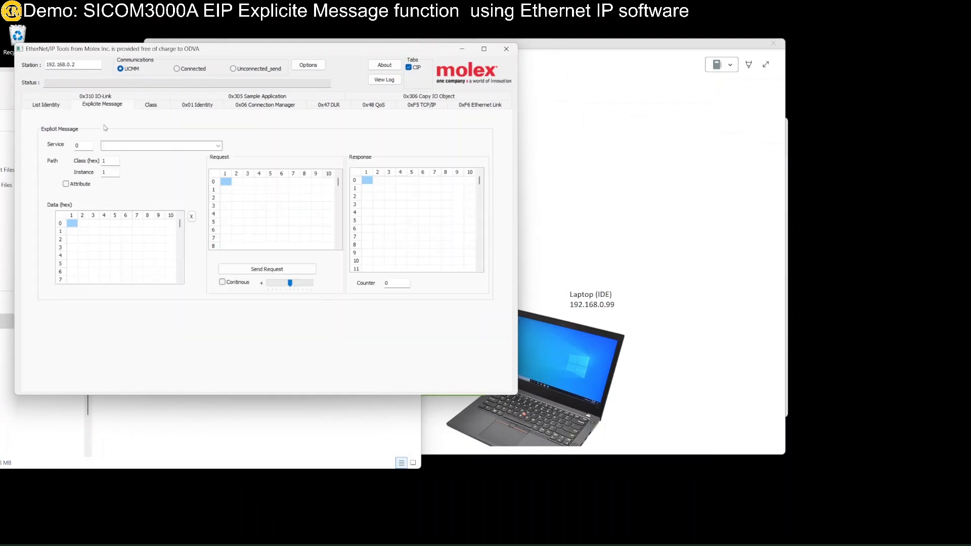
Step: Start a second EtherNet/IP Tools on Explicit Message, close Explorer, and snap the diagram right
left_click(176, 435)
left_click(141, 221)
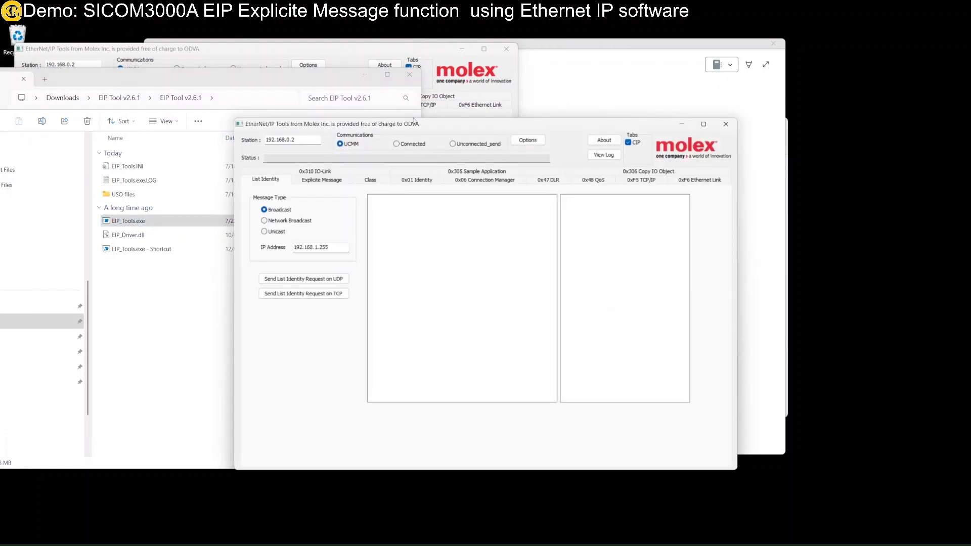
left_click(413, 75)
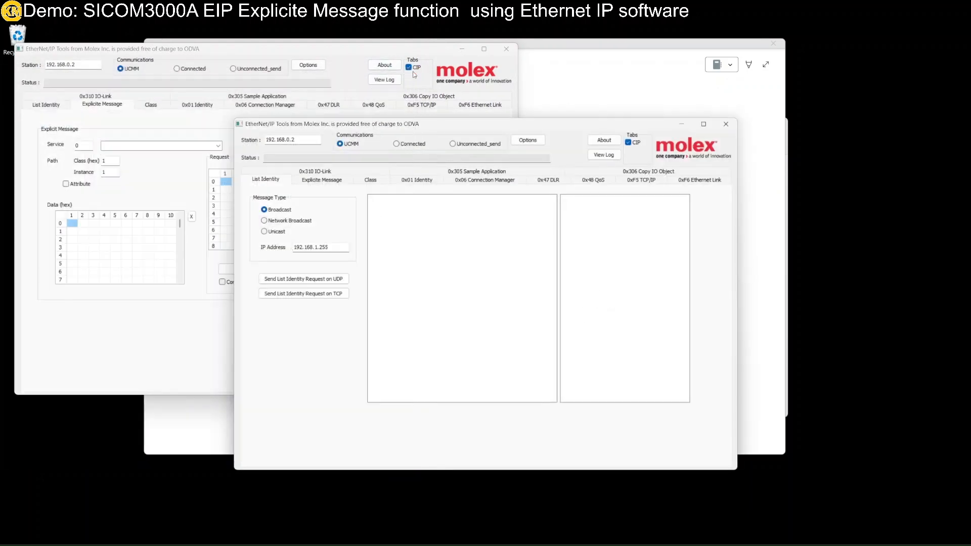
left_click_drag(353, 126, 154, 213)
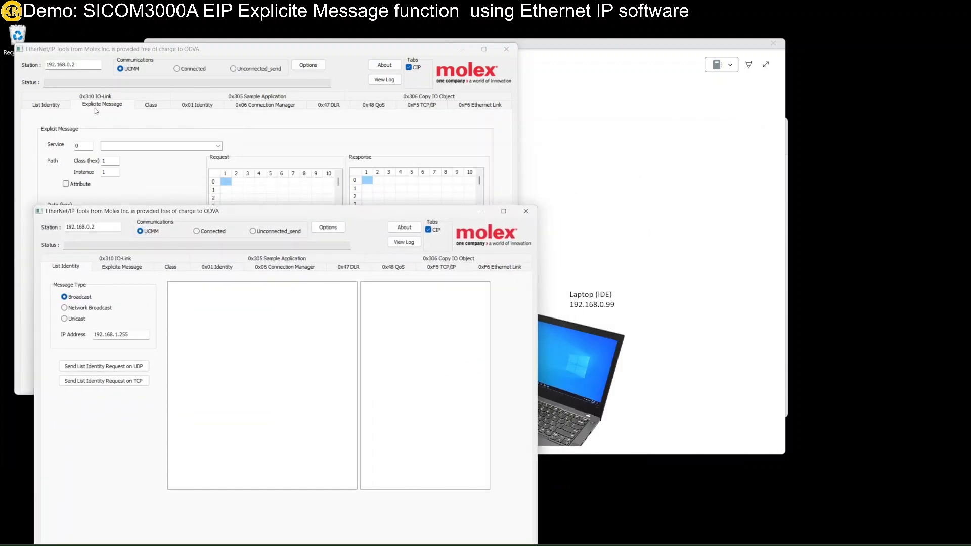
left_click(35, 66)
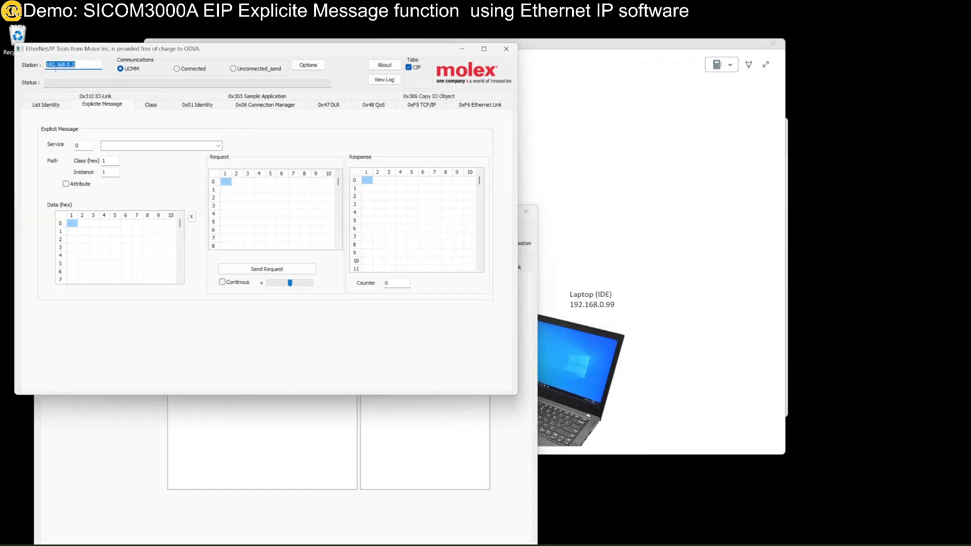
left_click(173, 488)
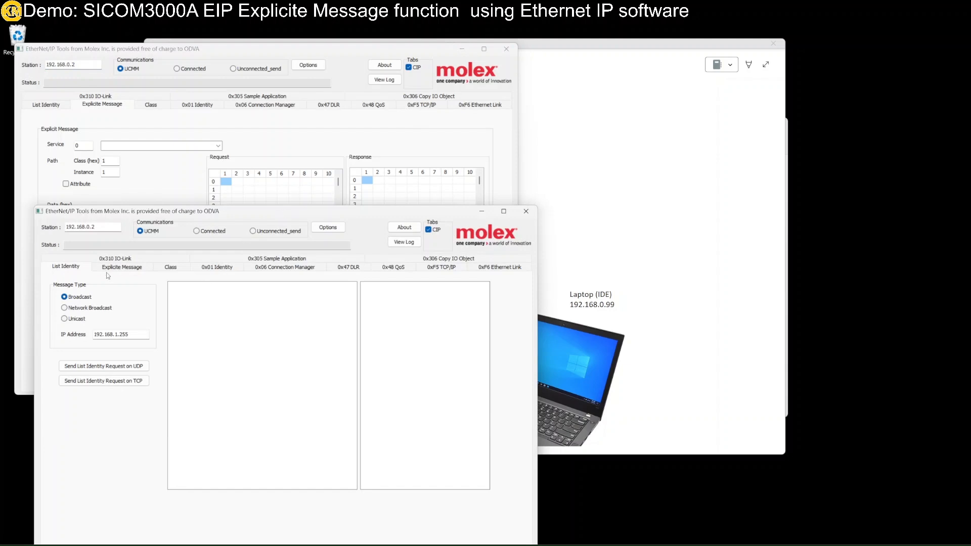
left_click(127, 269)
left_click_drag(212, 211, 281, 242)
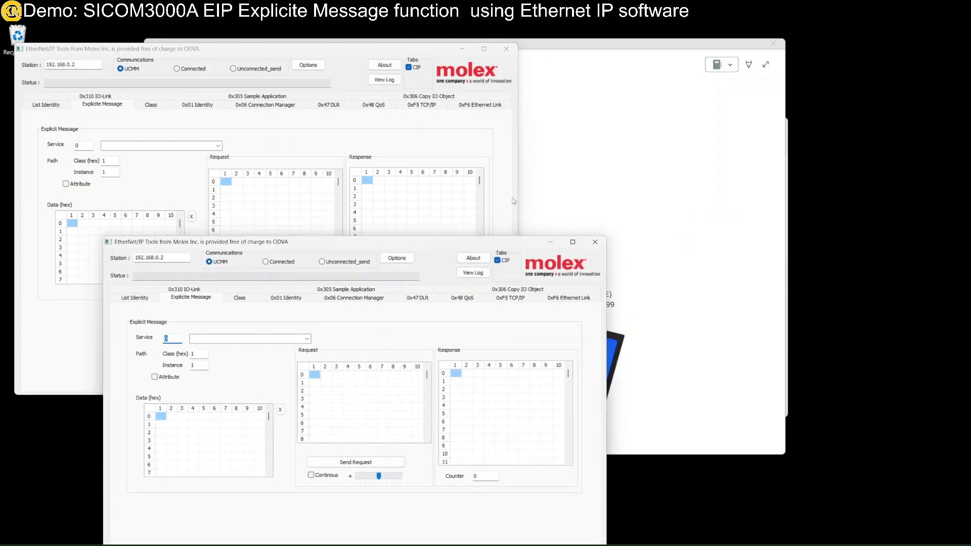
left_click_drag(641, 44, 970, 207)
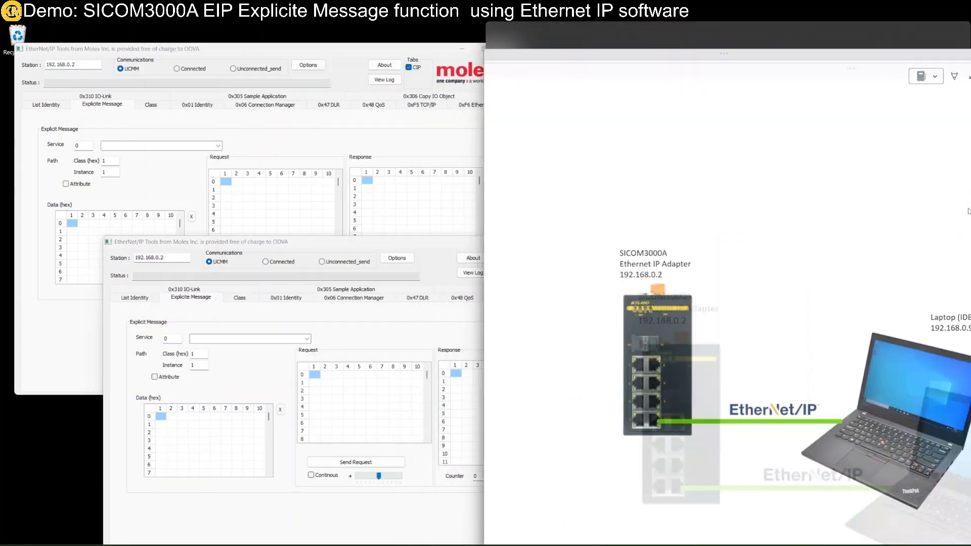
Step: Scroll the whiteboard to the Set and Get Attribute Single example screenshots
scroll(738, 236, "down", 5)
scroll(724, 238, "down", 2)
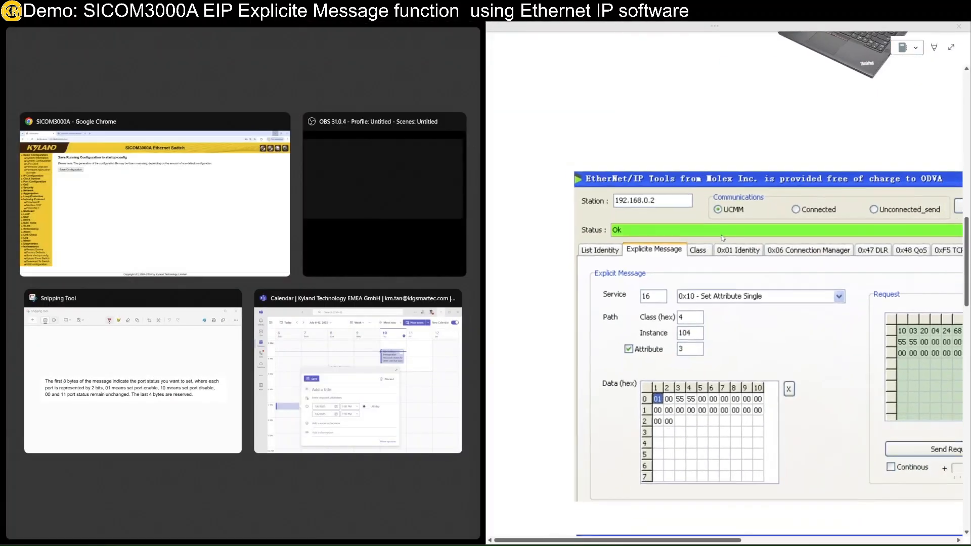
scroll(722, 239, "right", 2)
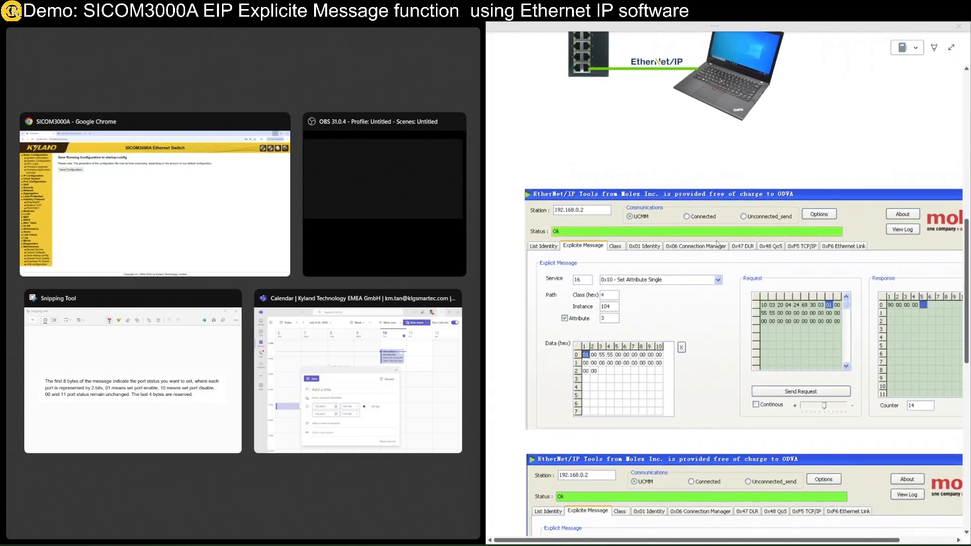
scroll(717, 243, "down", 3)
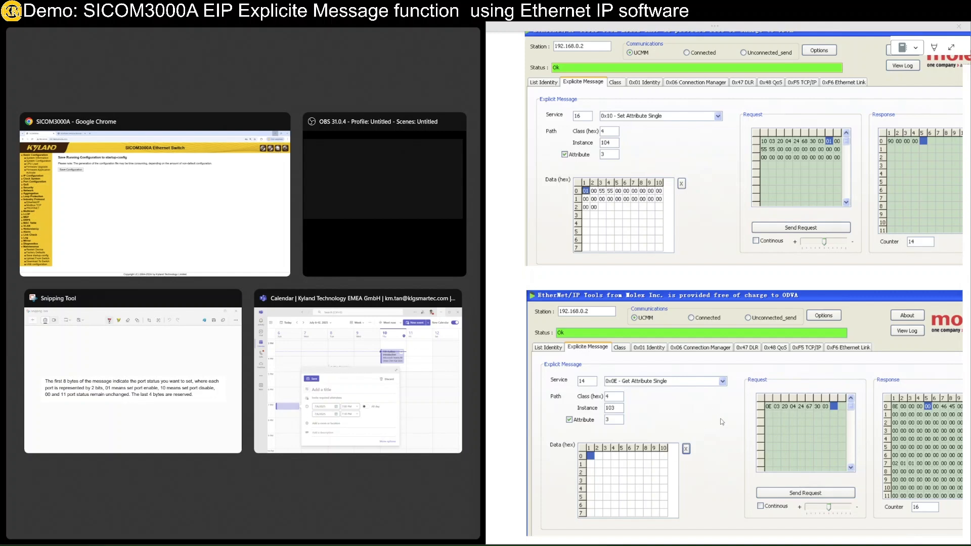
left_click(240, 235)
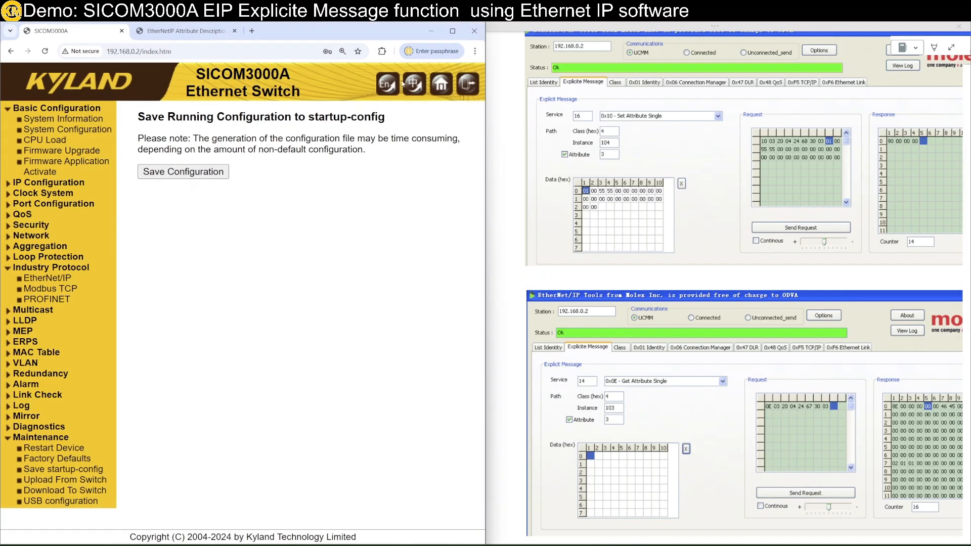
left_click(431, 31)
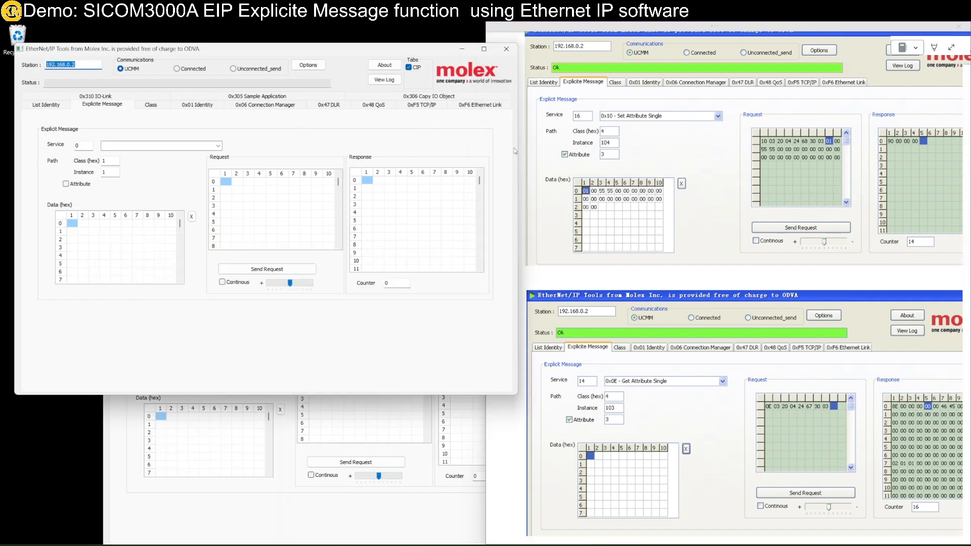
Step: Set up a 0x10 Set Attribute Single request for class 4, instance 104, attribute 3
left_click(223, 149)
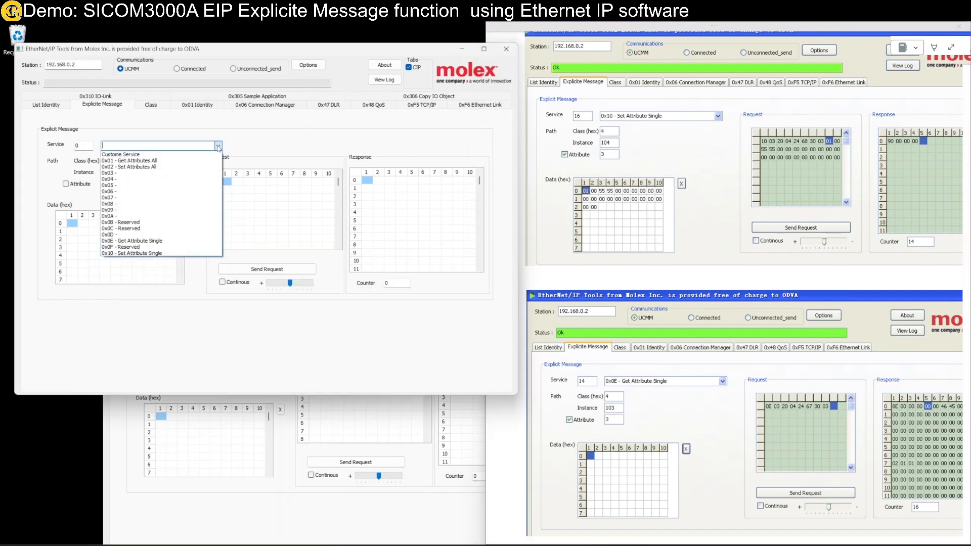
left_click(154, 256)
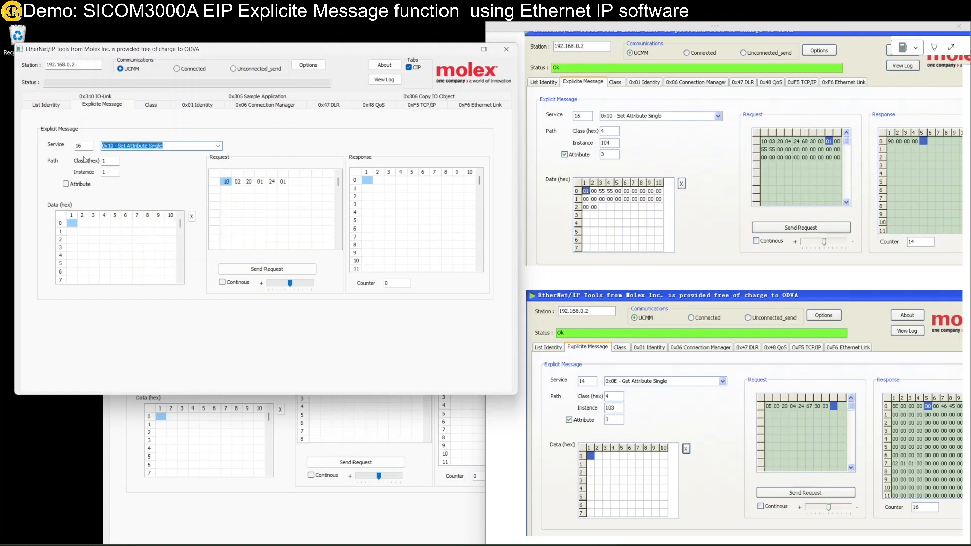
left_click(110, 162)
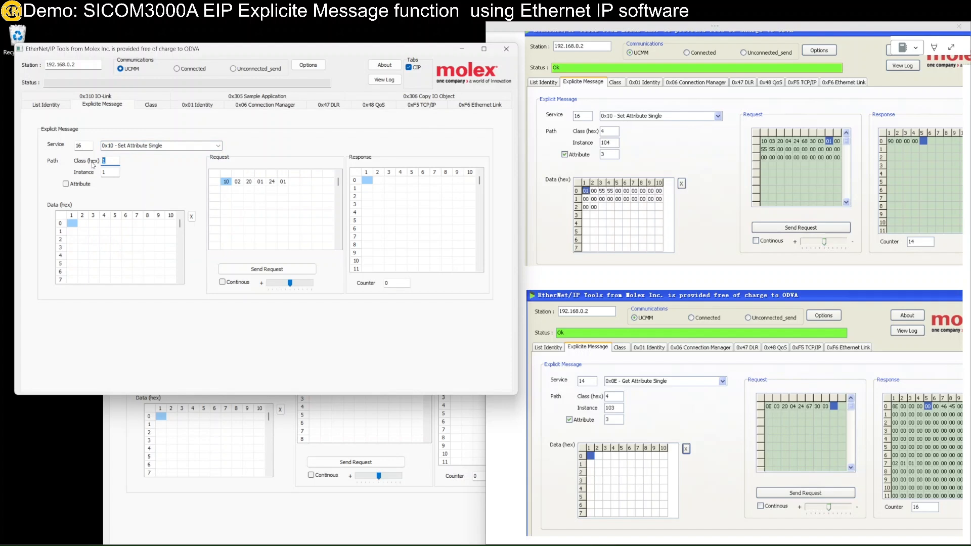
left_click(104, 172)
type("104")
left_click(66, 184)
key("Tab")
type("3")
left_click(229, 183)
left_click(298, 183)
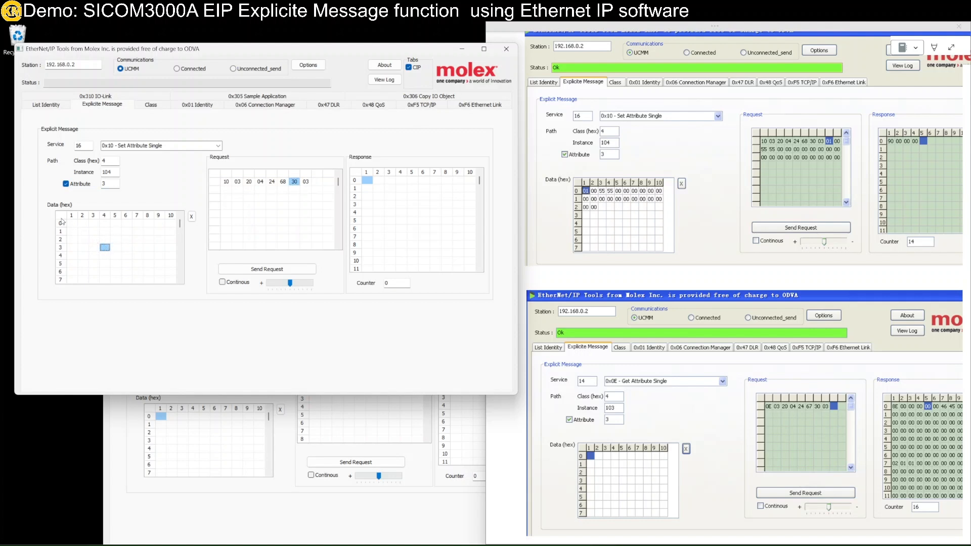
Step: Enter data bytes 01 00 55 55 in the Data grid and check the 55 bytes
type("01 00 55 55 00 00 00 00 00 00 00 00 00 00 00 00 00 00 00 00 ")
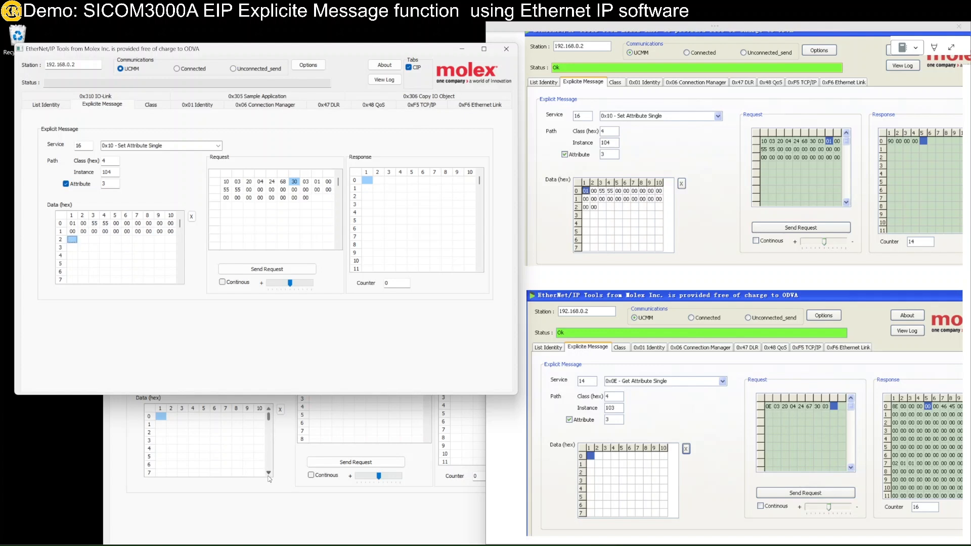
type("00 00")
left_click(95, 224)
key("Right")
left_click(95, 225)
left_click(84, 240)
left_click(94, 225)
scroll(689, 347, "down", 6)
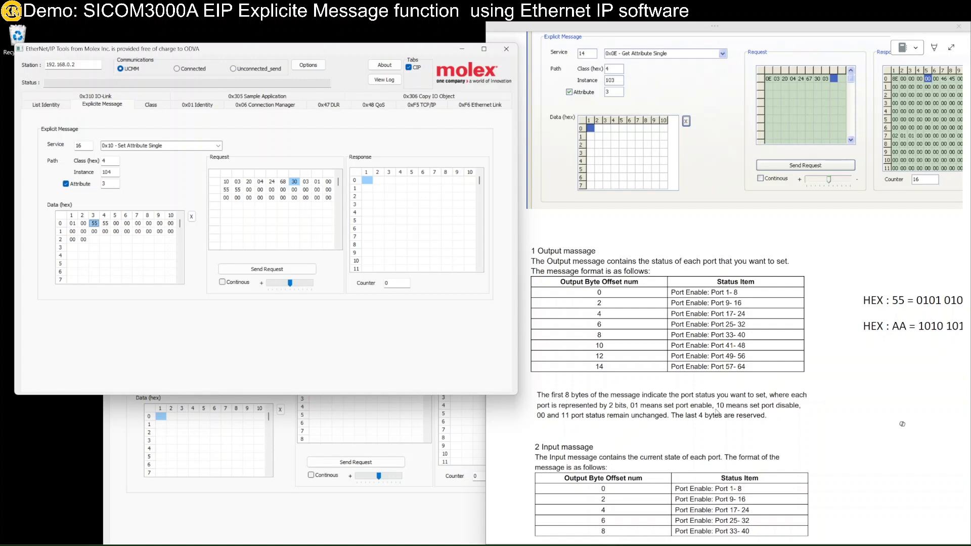
left_click(635, 409)
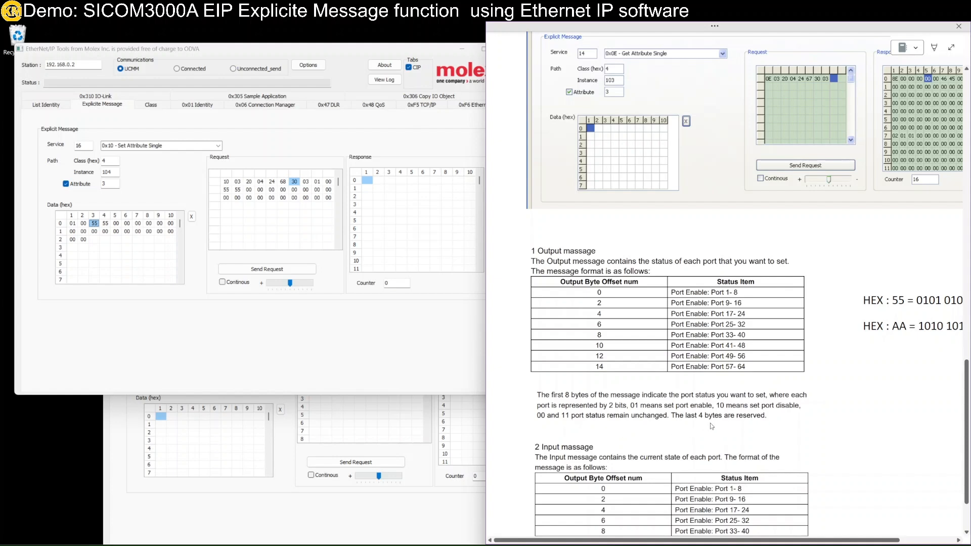
left_click(127, 239)
left_click(94, 225)
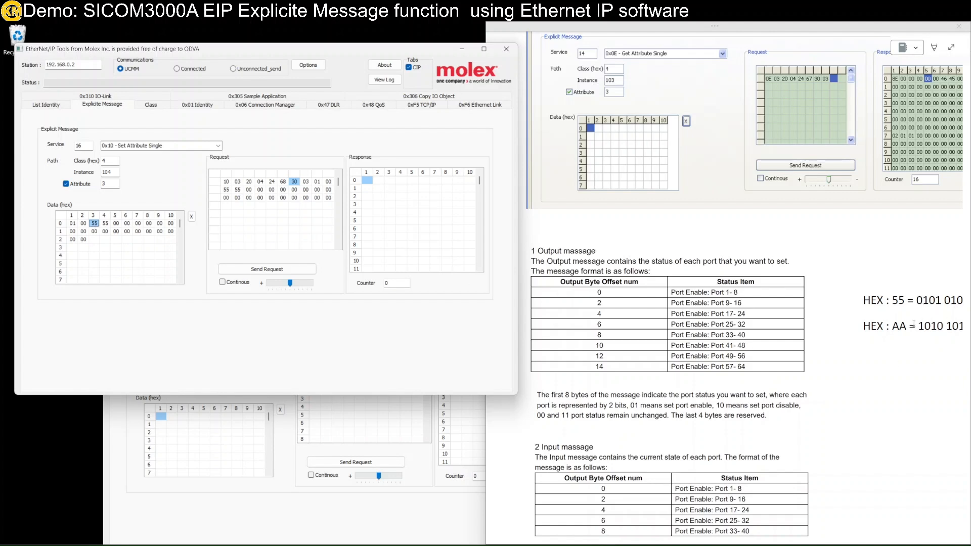
scroll(914, 323, "down", 3)
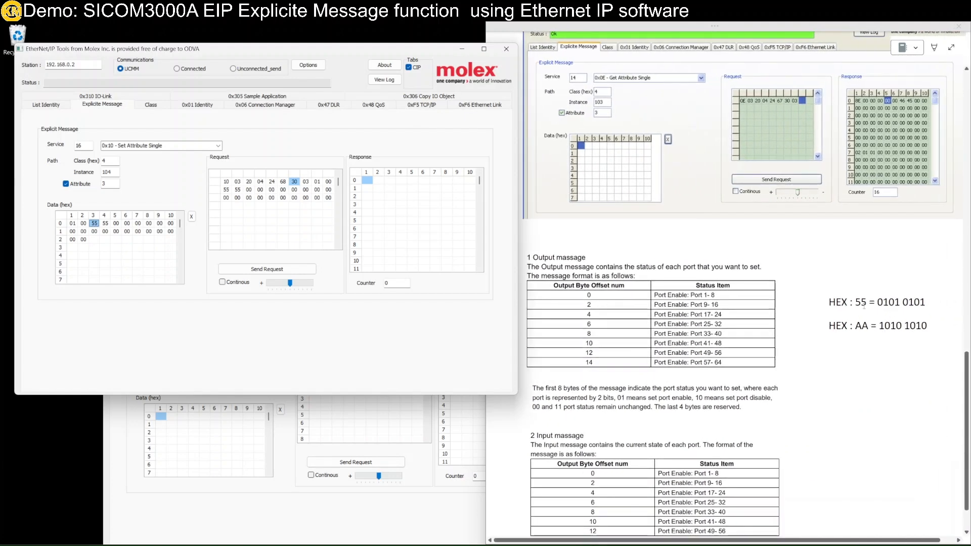
left_click(865, 305)
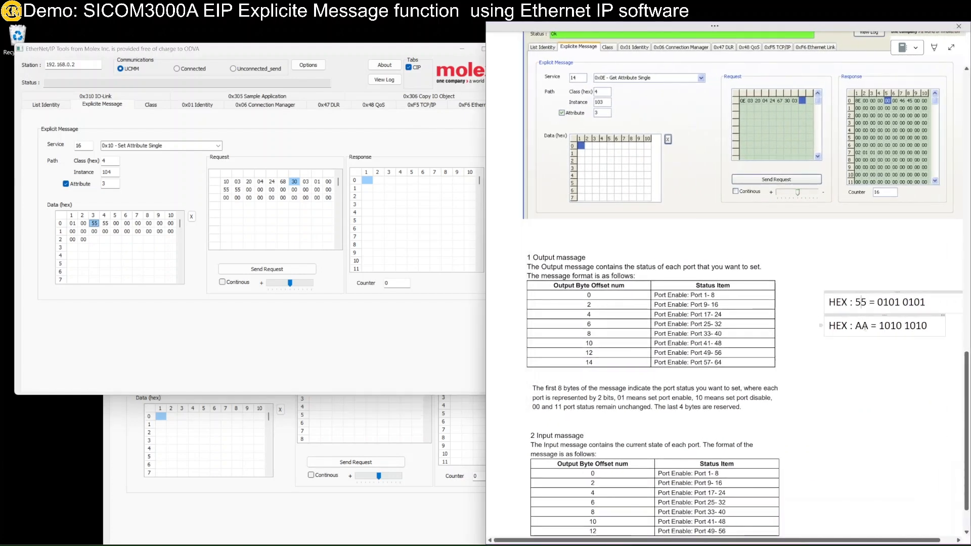
Step: Send the Set Attribute Single write and confirm the Ok status with reply 90 00 00 00
double_click(862, 326)
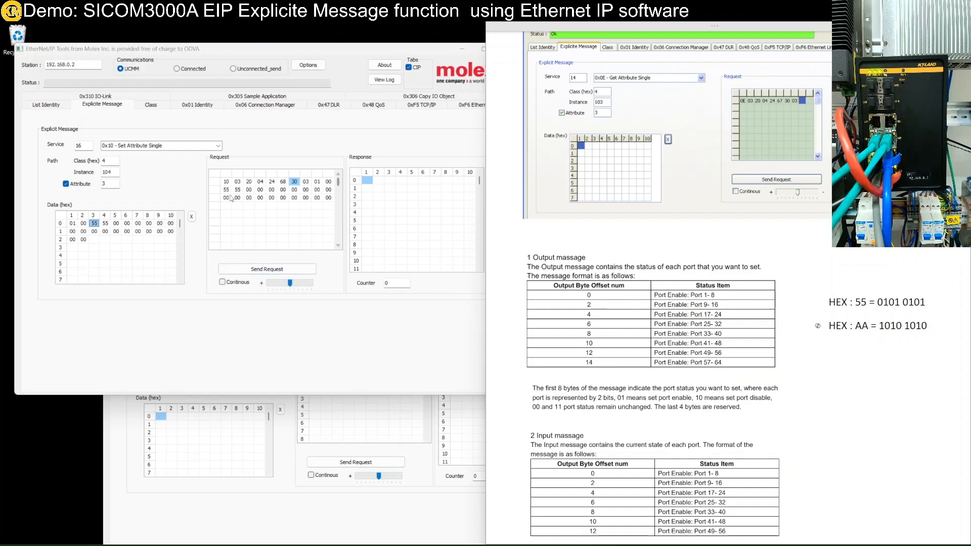
left_click(264, 273)
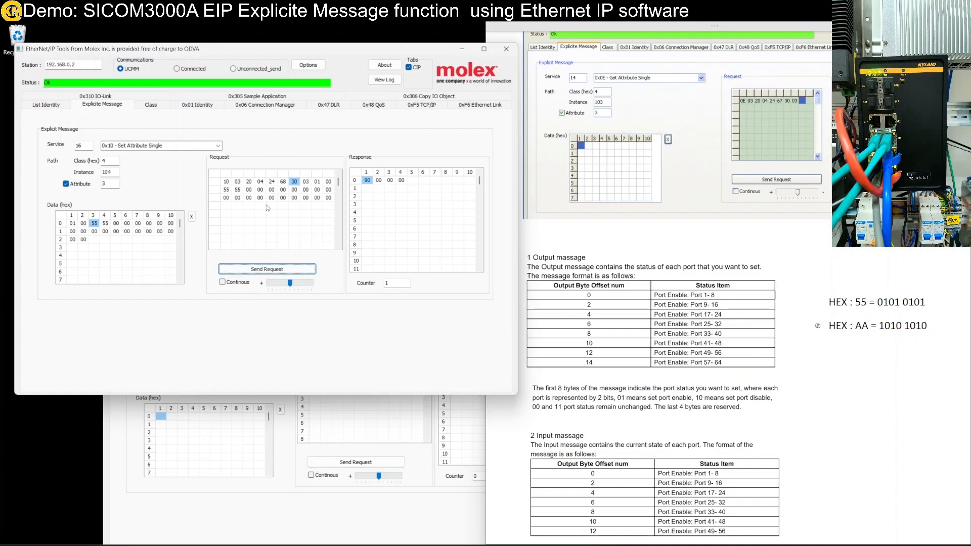
left_click(314, 506)
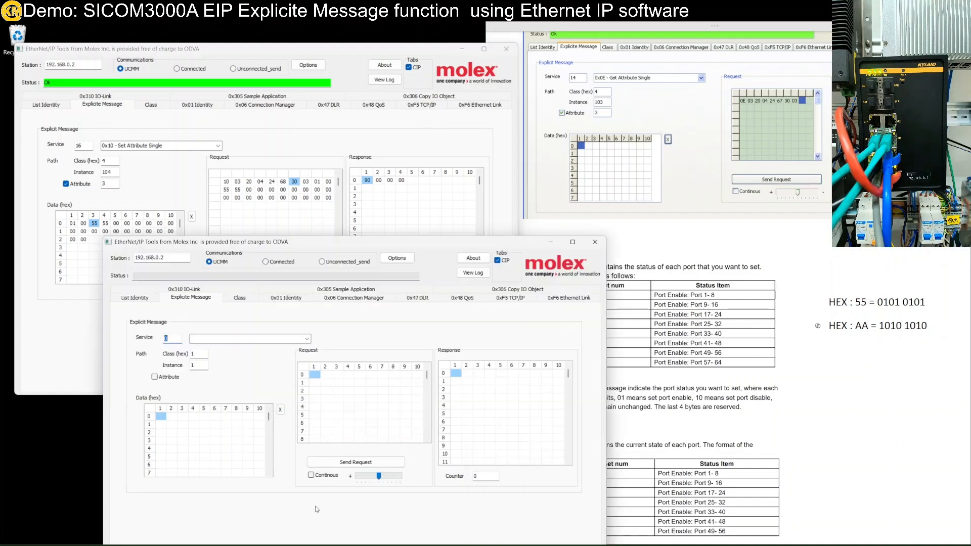
Step: In the second tool window, choose the 0x0E Get Attribute Single service
left_click(815, 418)
scroll(815, 418, "down", 3)
scroll(567, 281, "up", 5)
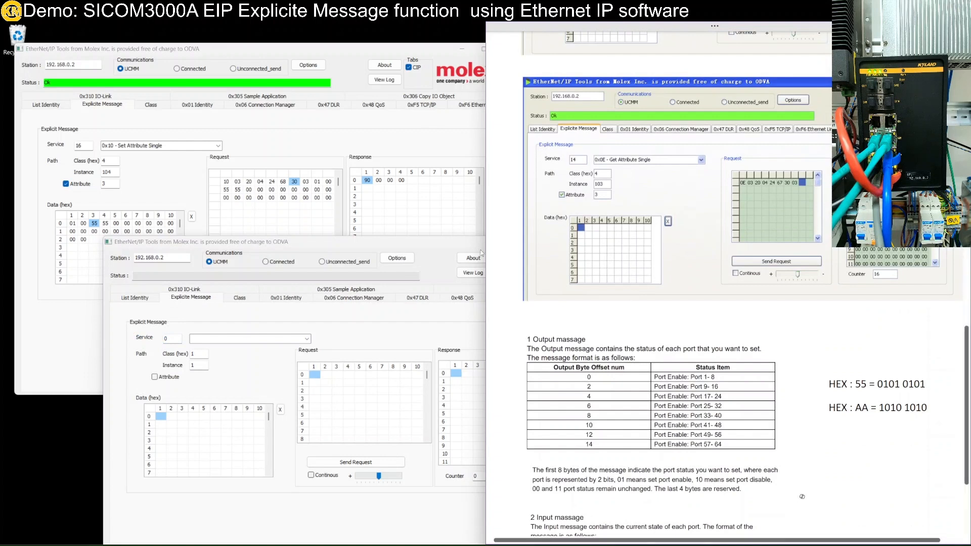
left_click(307, 338)
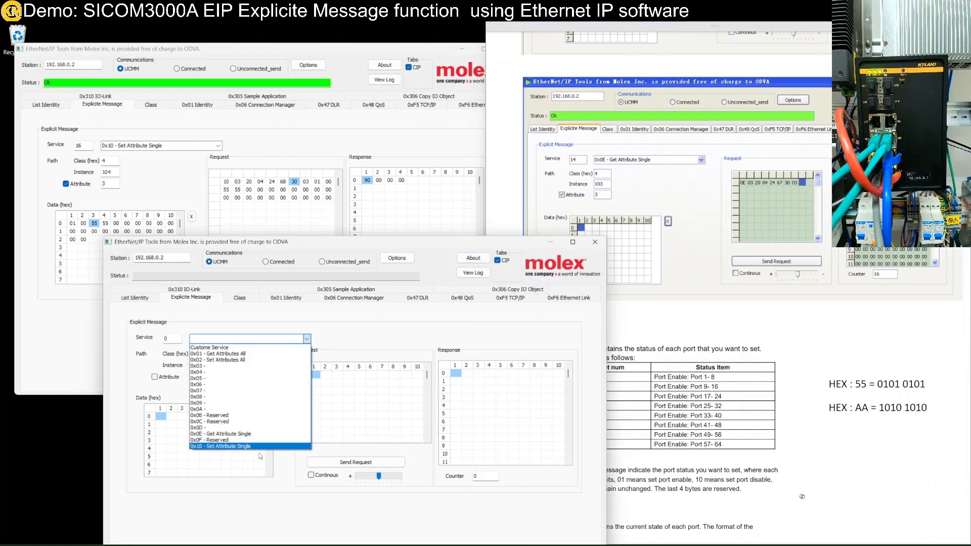
left_click(264, 434)
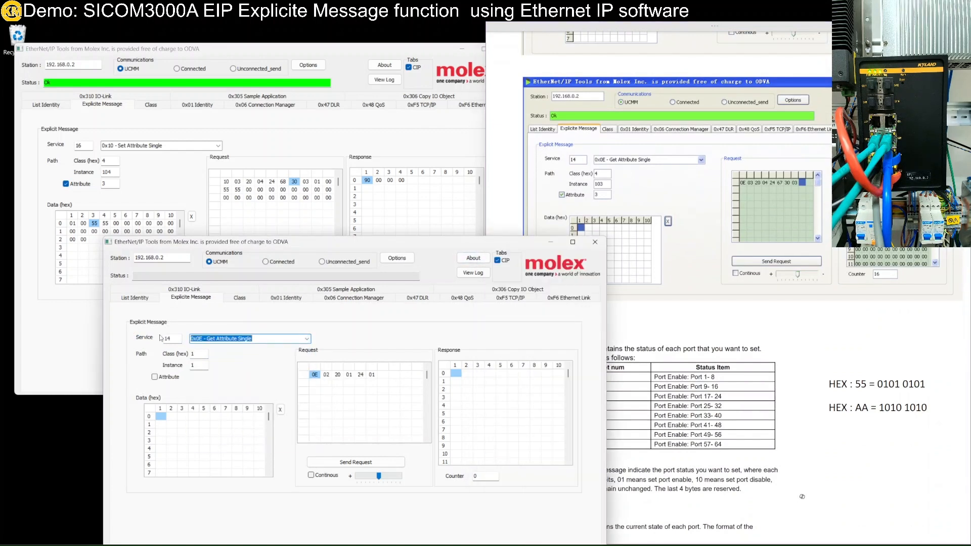
Step: Read class 4, instance 103, attribute 3 and get back 8E 00 00 00 55
left_click_drag(196, 354, 186, 359)
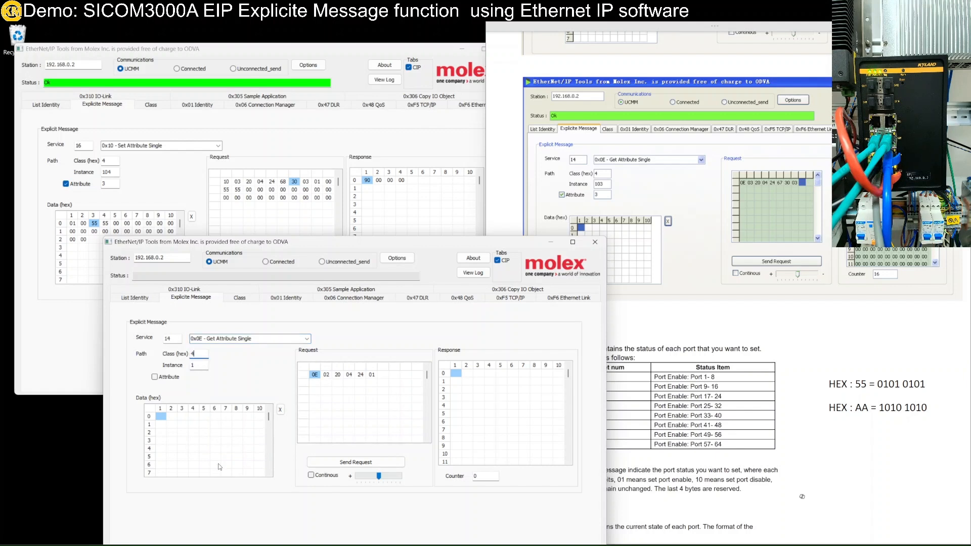
left_click_drag(203, 365, 192, 365)
left_click(155, 377)
left_click(200, 377)
left_click_drag(200, 378, 184, 383)
type("3")
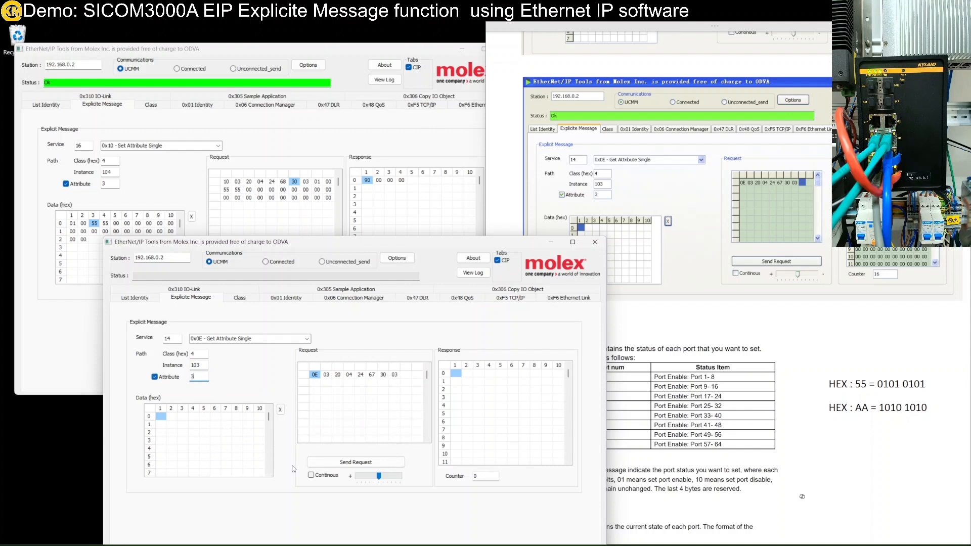
left_click(452, 374)
scroll(517, 452, "down", 2)
scroll(533, 446, "up", 2)
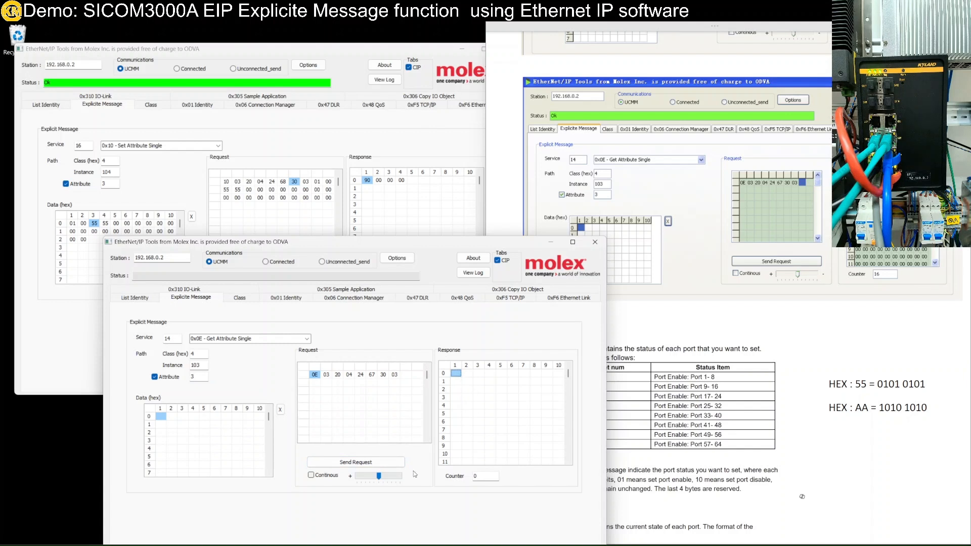
left_click(376, 464)
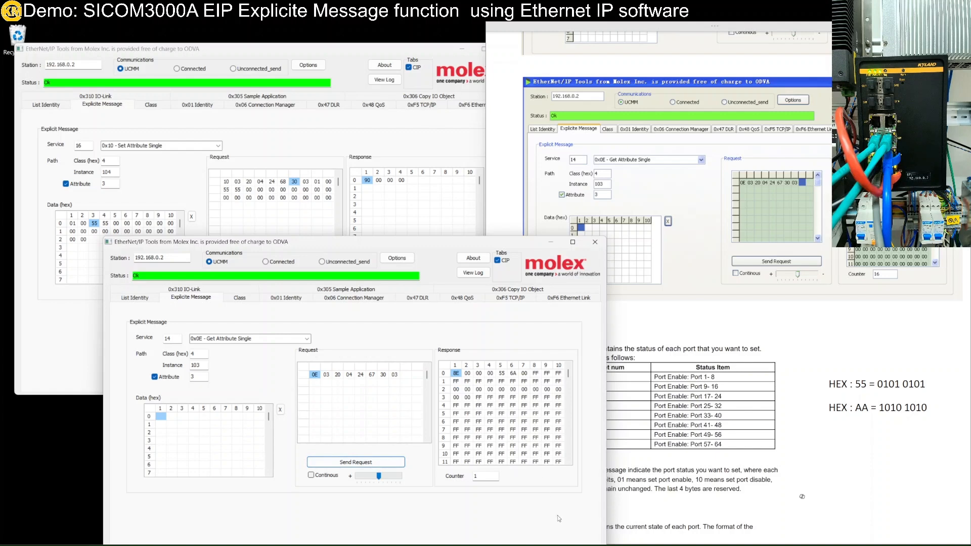
Step: Move the read-back window up and left and pick out the 55 byte in its reply
left_click(856, 474)
scroll(852, 468, "down", 5)
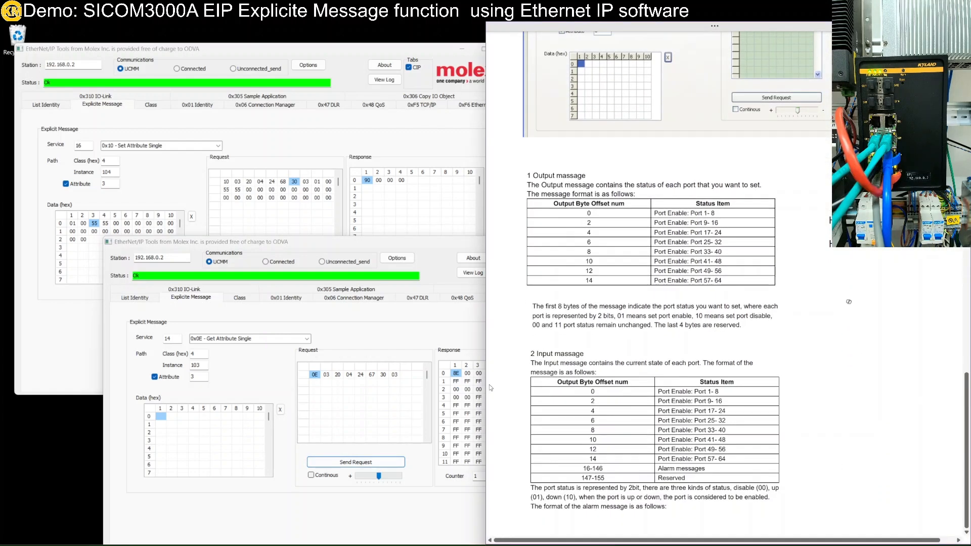
left_click(518, 394)
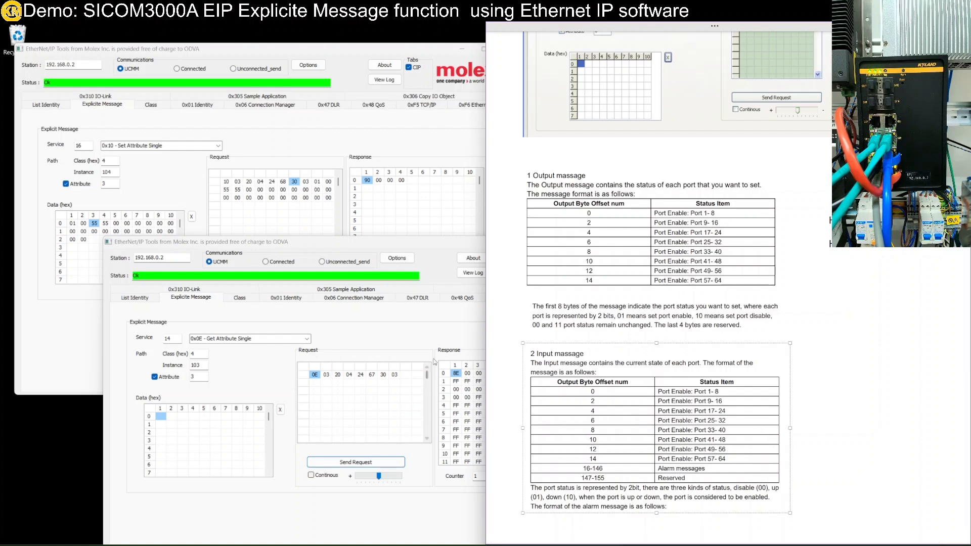
left_click(447, 344)
left_click_drag(422, 244, 315, 211)
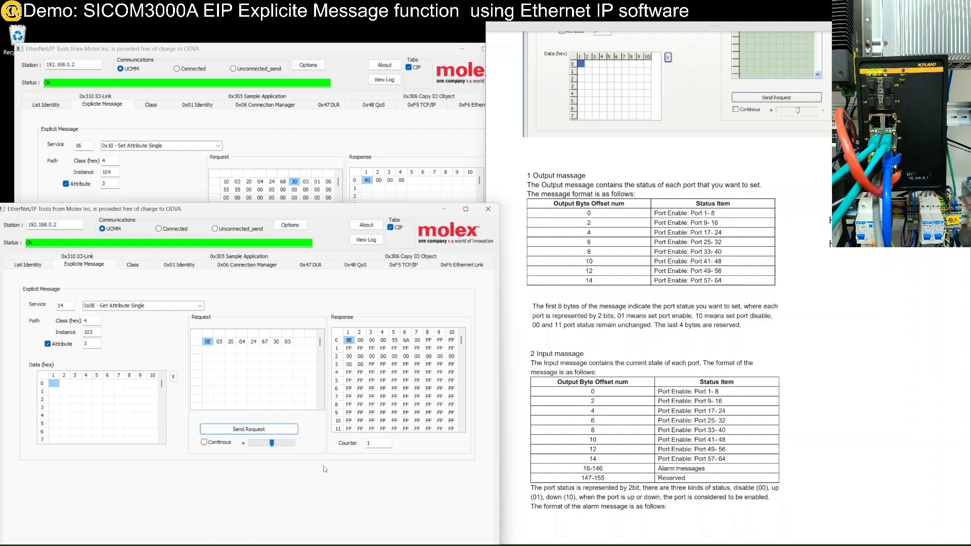
left_click(395, 341)
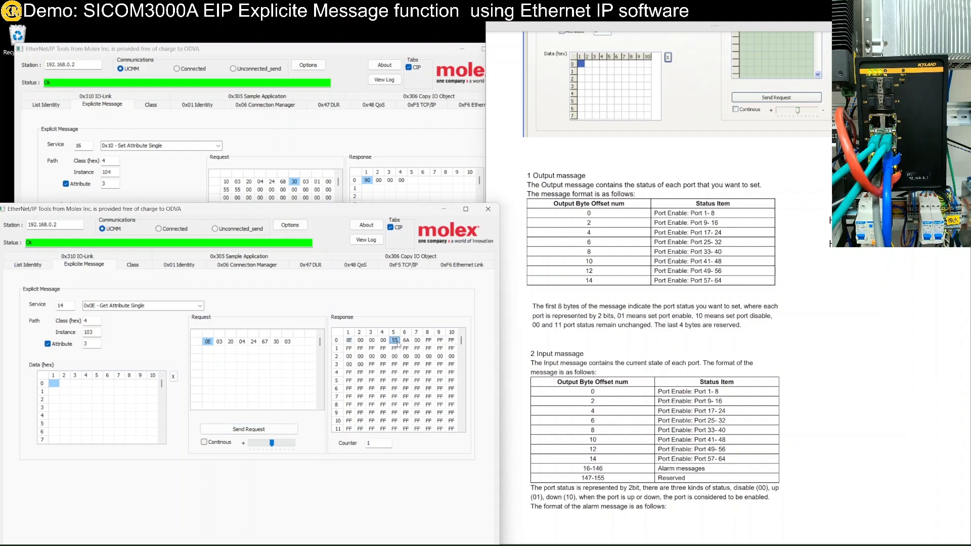
Step: Duplicate the HEX : 55 note and change the copy to HEX : 6A
left_click(856, 365)
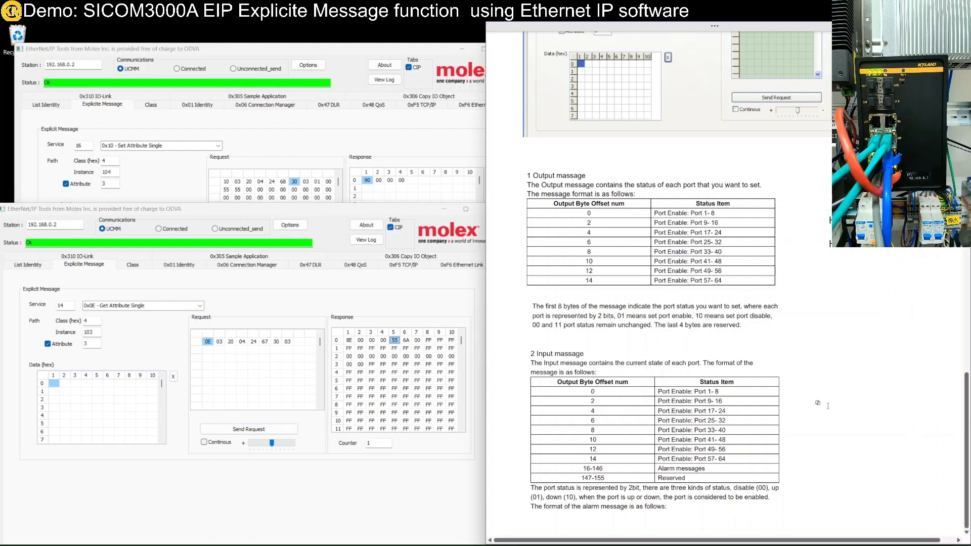
type("HEX : 55 = 0101 0101")
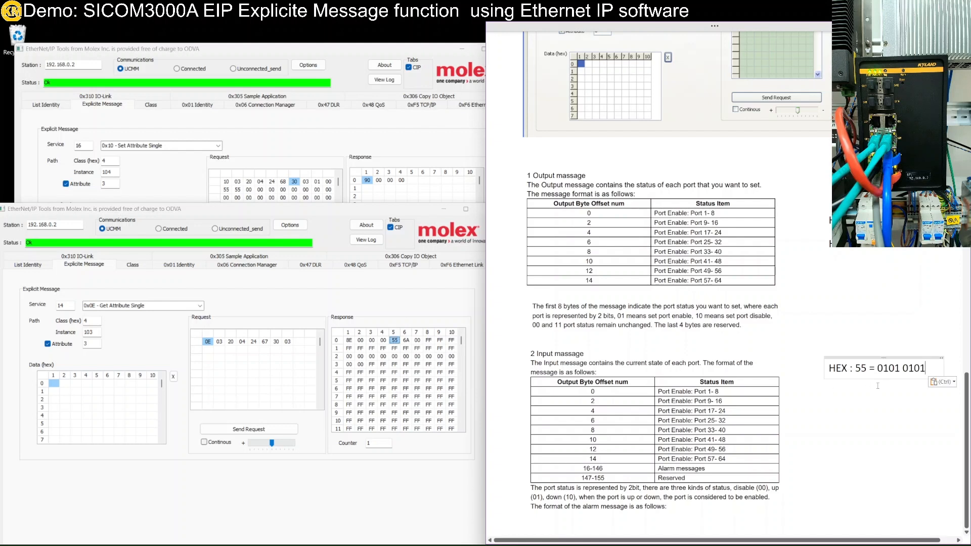
left_click(841, 424)
type("HEX : 55 = 0101 0101")
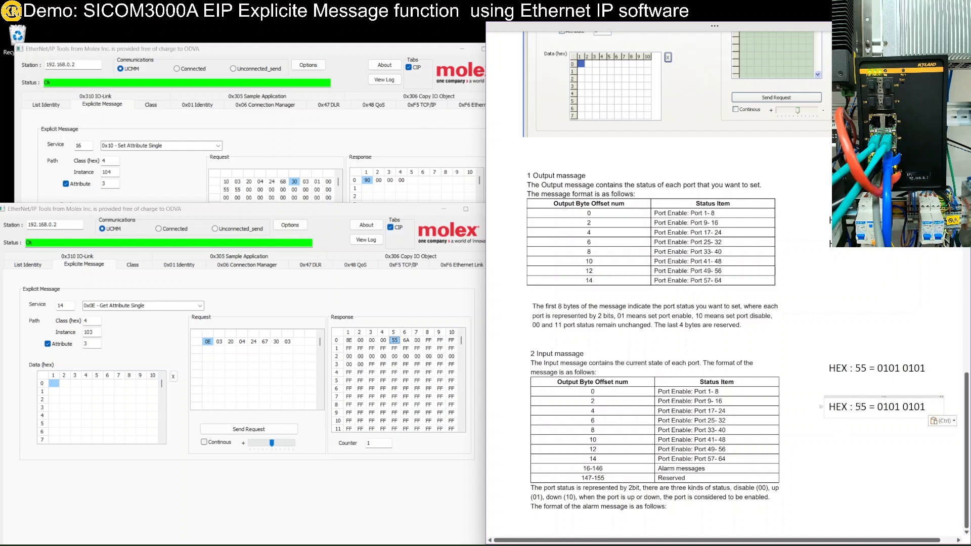
key("BackSpace")
key("BackSpace")
type("6A")
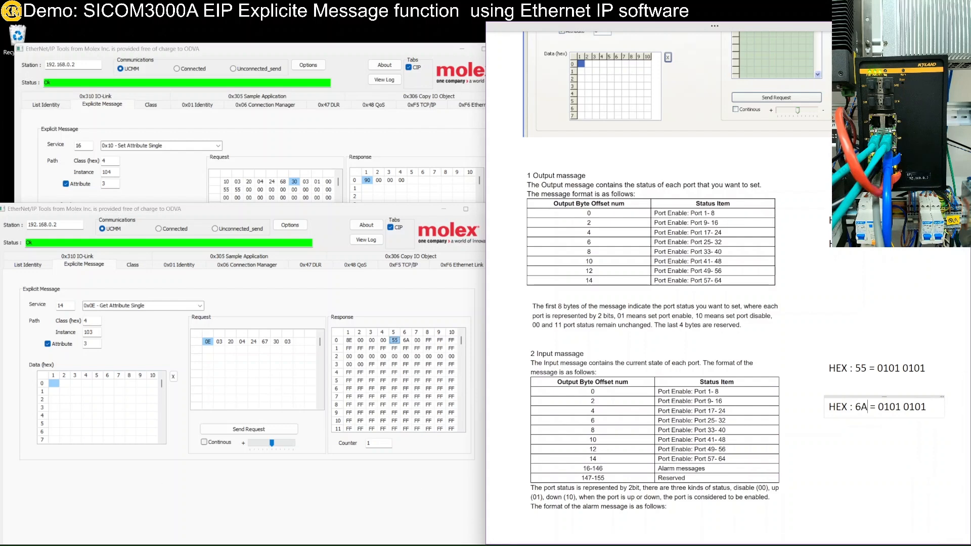
key("super")
type("cal")
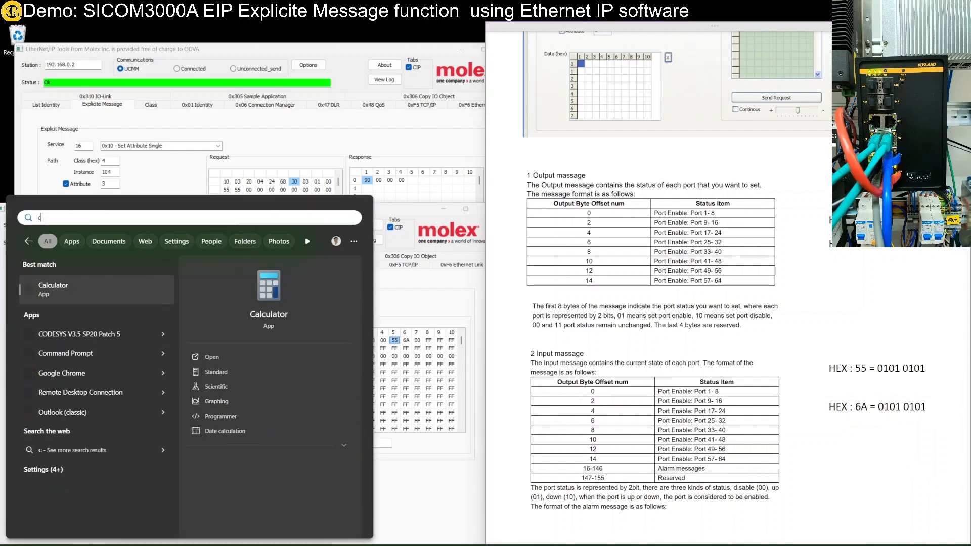
Step: Convert hex 6A to binary in Calculator's Programmer mode
key("Return")
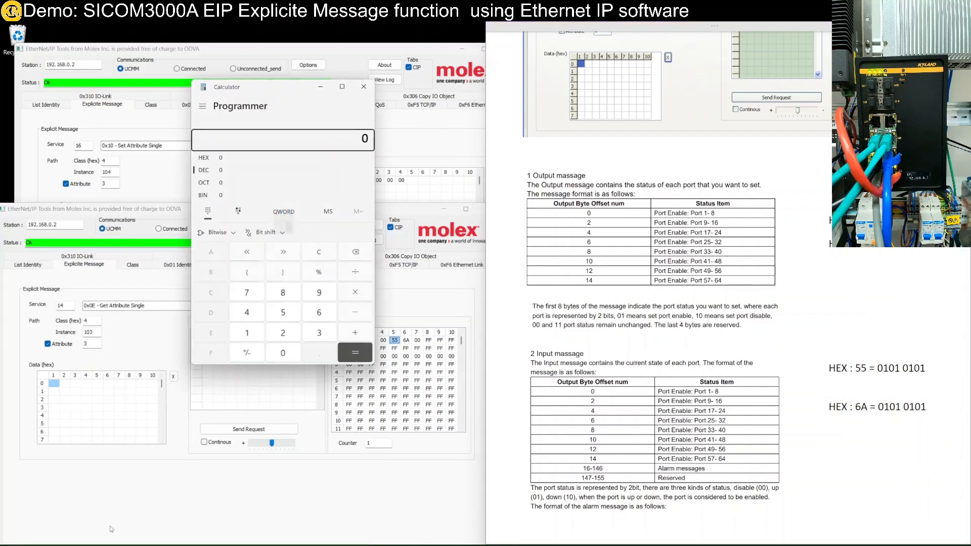
left_click(204, 158)
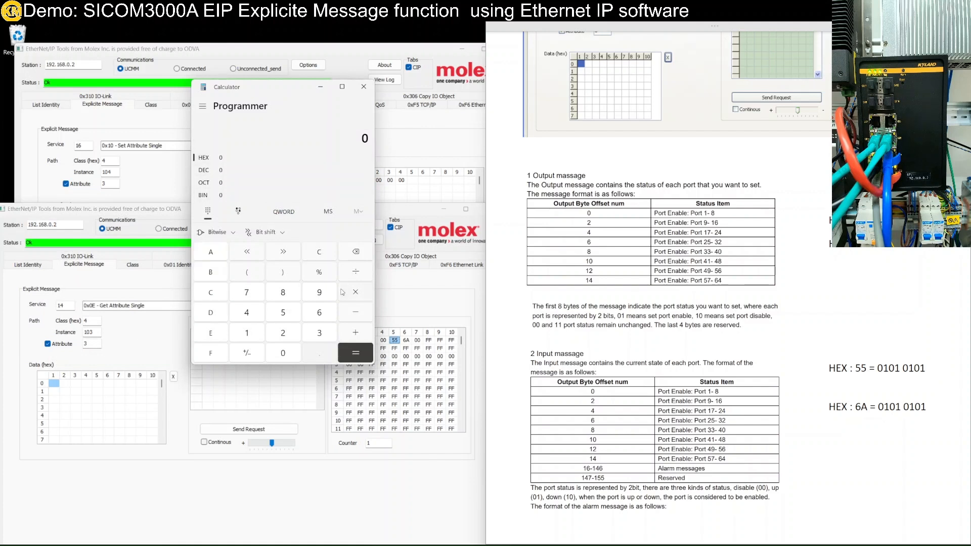
left_click(319, 313)
left_click(211, 254)
left_click(236, 197)
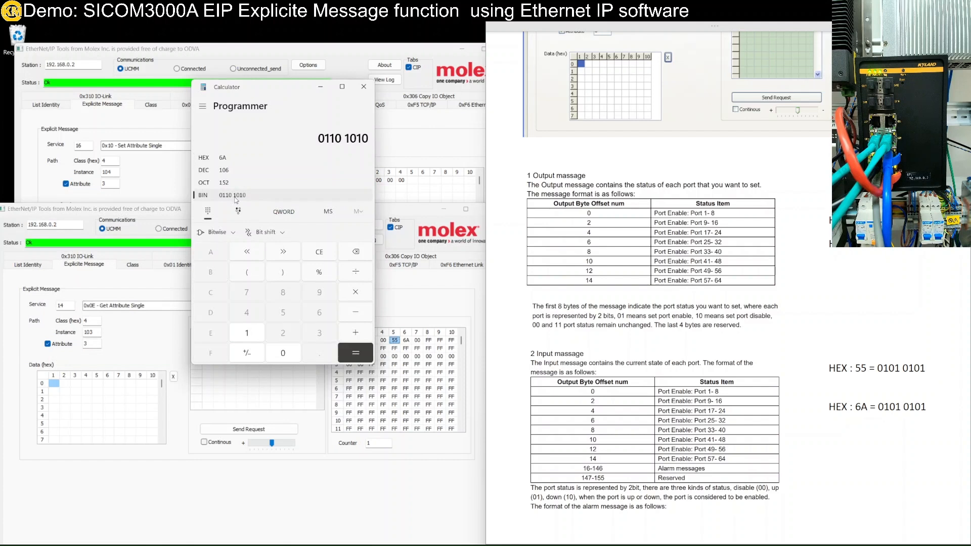
Step: Correct the HEX : 6A note to 01101010, highlight its 10 bit pair, and close Calculator
left_click(923, 408)
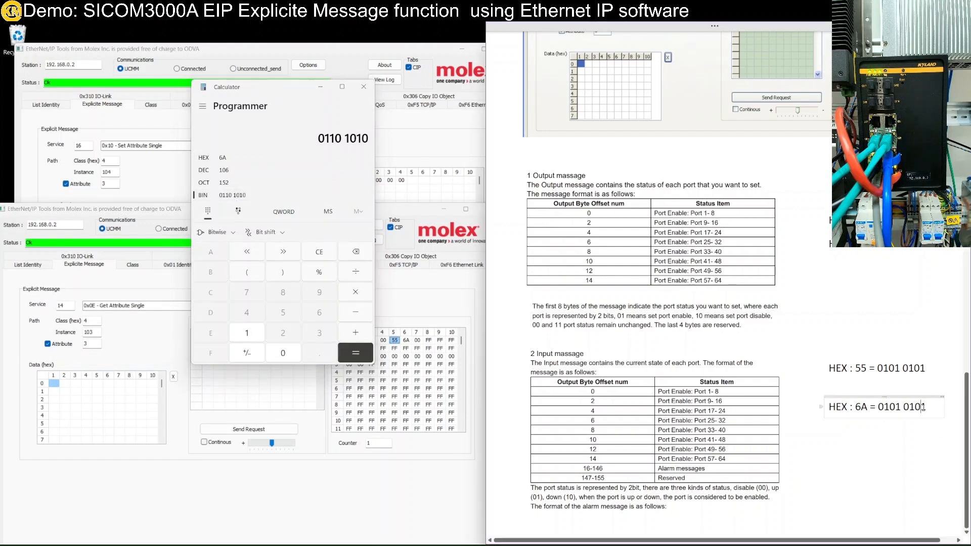
key("BackSpace")
key("BackSpace")
key("BackSpace")
key("BackSpace")
key("BackSpace")
key("BackSpace")
key("BackSpace")
type("01101010")
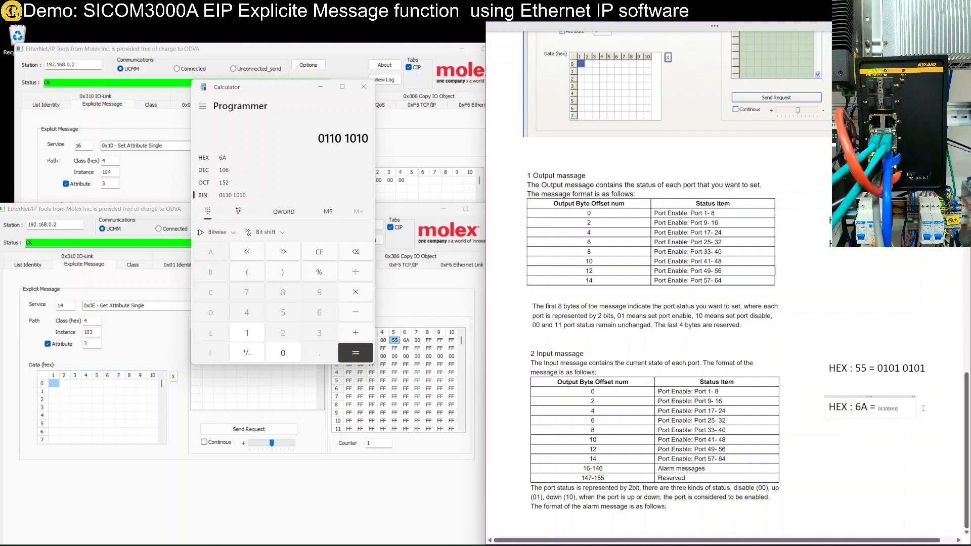
key("ctrl+z")
type("0101 010")
key("BackSpace")
key("BackSpace")
key("BackSpace")
key("BackSpace")
key("BackSpace")
key("BackSpace")
key("BackSpace")
key("BackSpace")
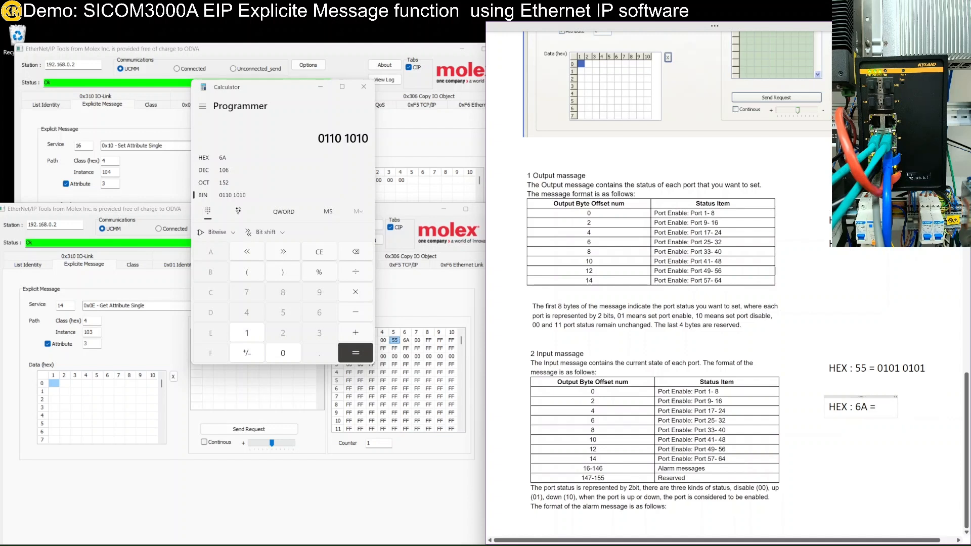
type("1")
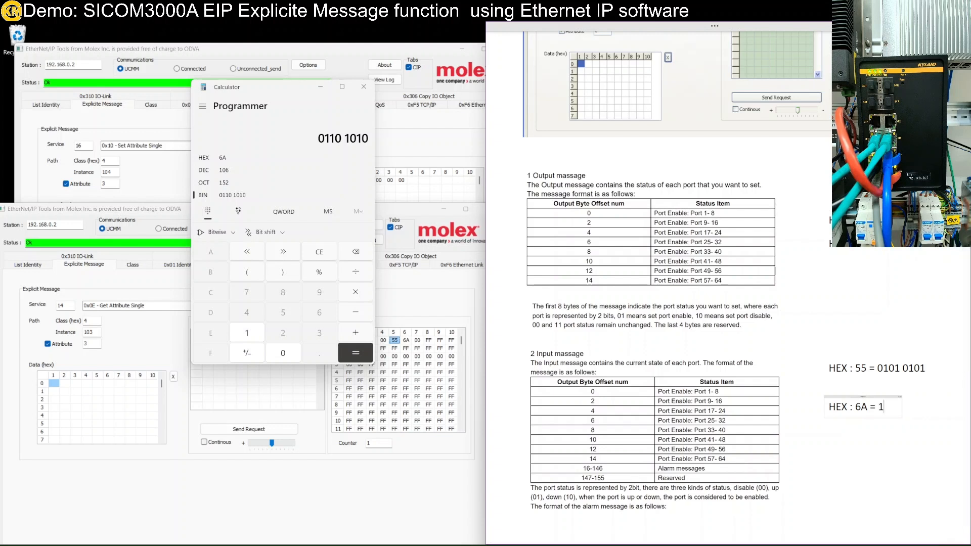
key("BackSpace")
type("01101010")
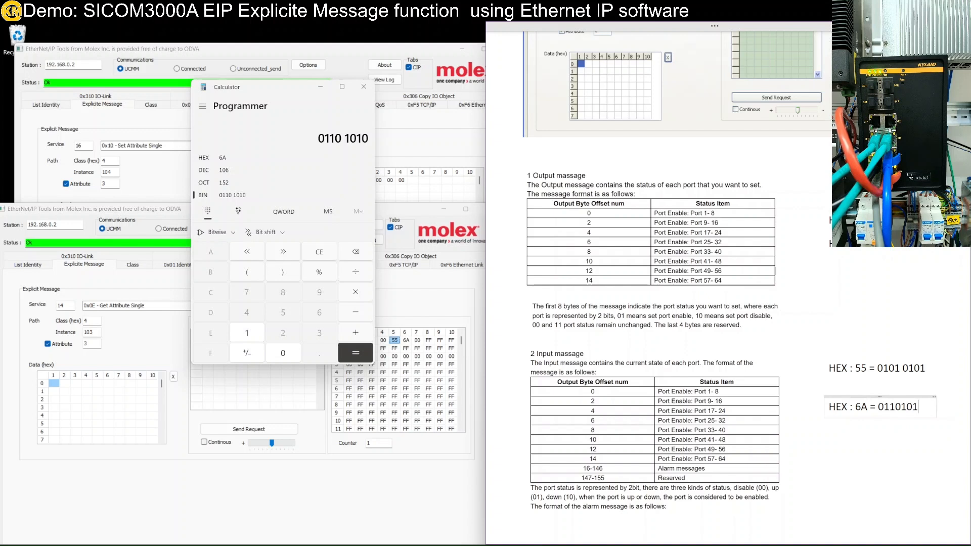
left_click(876, 496)
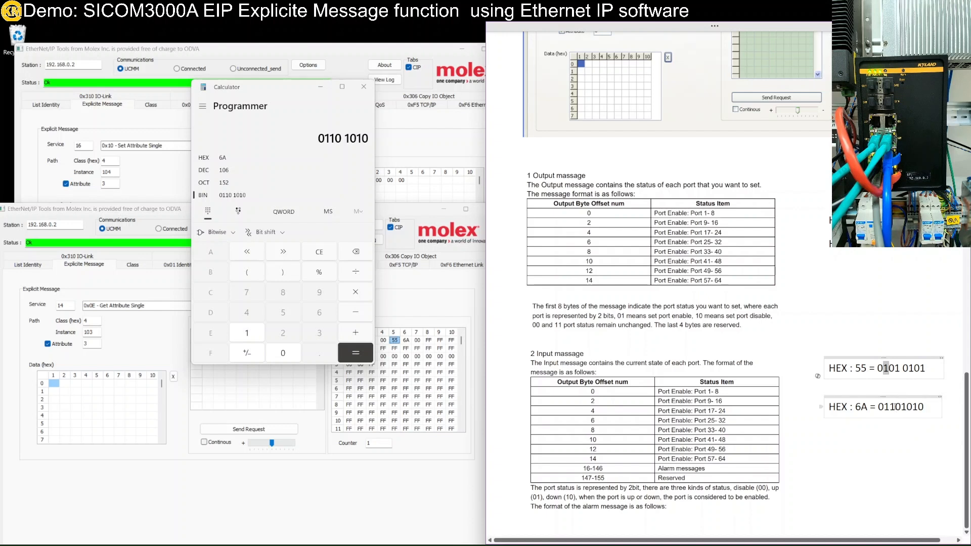
left_click_drag(901, 407, 891, 409)
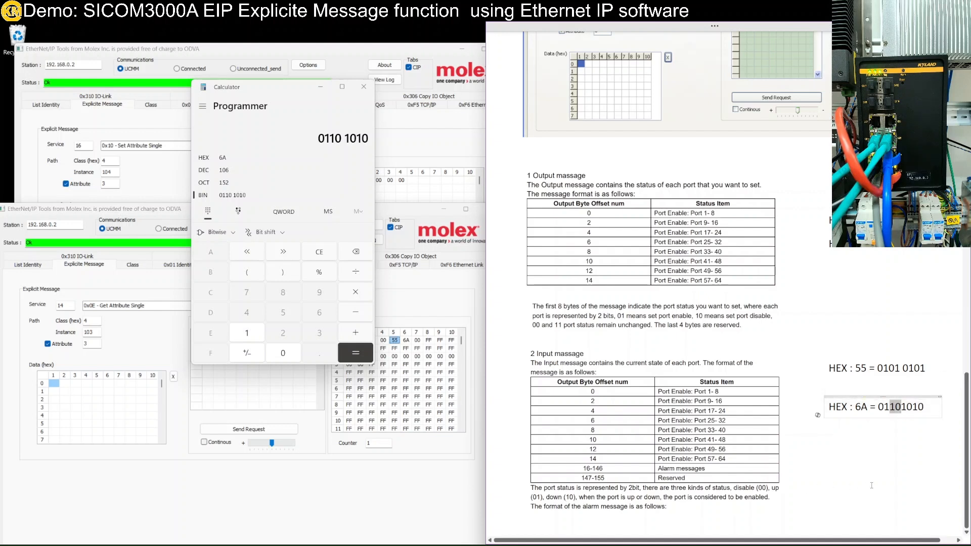
left_click(364, 87)
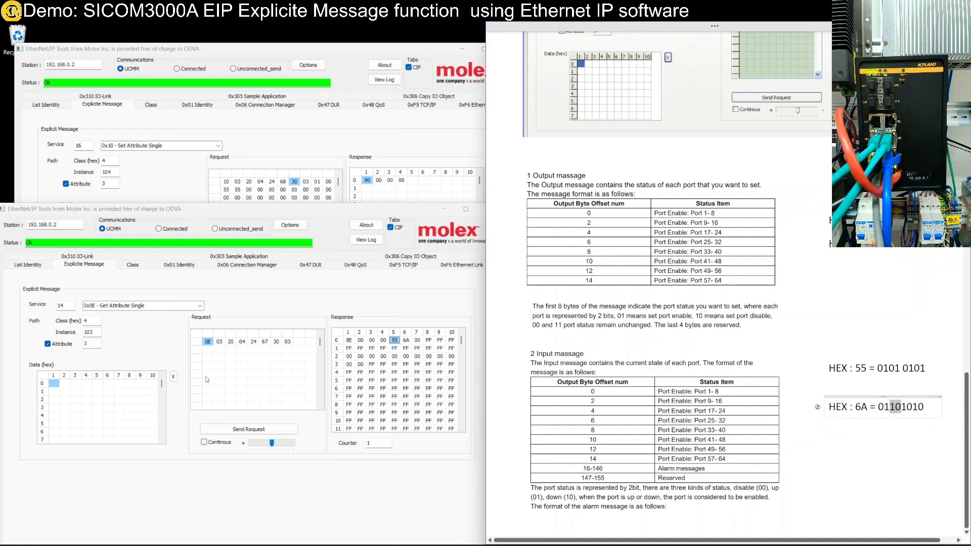
Step: Return to the SICOM3000A web interface in Chrome and open IP Configuration
key("alt+Tab")
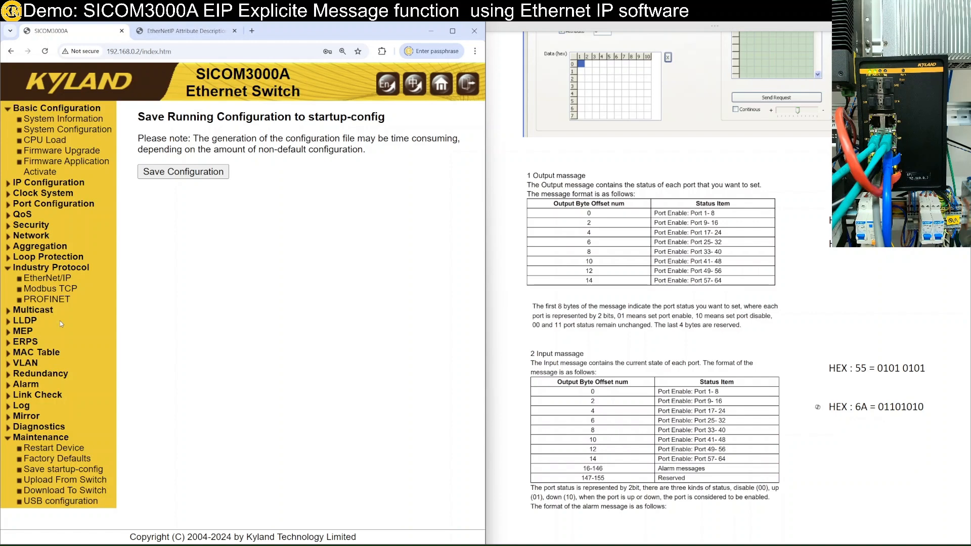
left_click(49, 183)
left_click(49, 193)
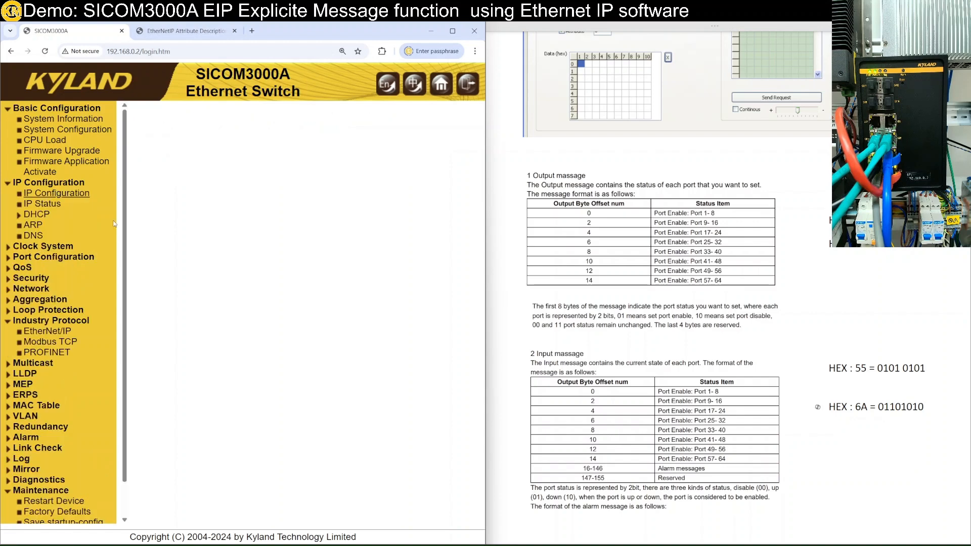
Step: Enter the switch username, password and part of the verification code on the login page
left_click(215, 220)
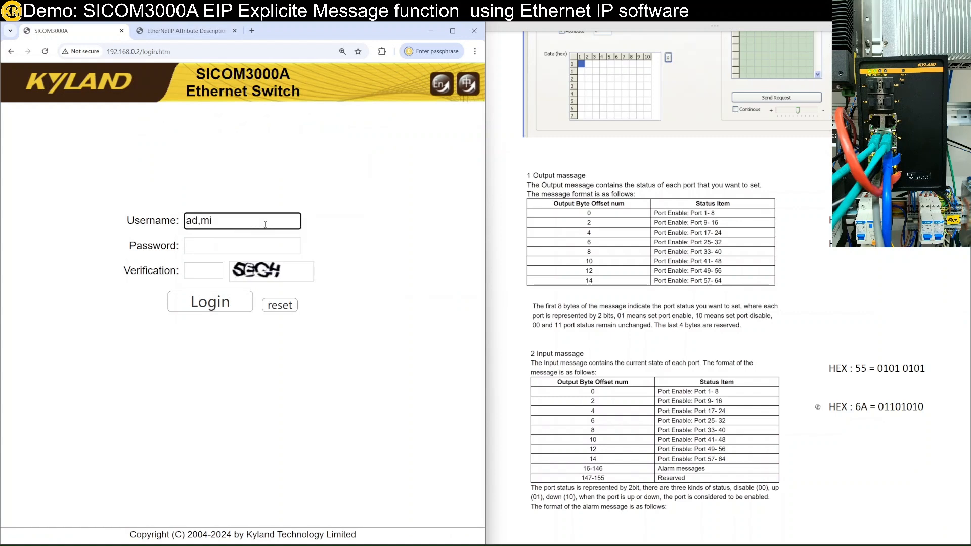
type("amin")
key("Tab")
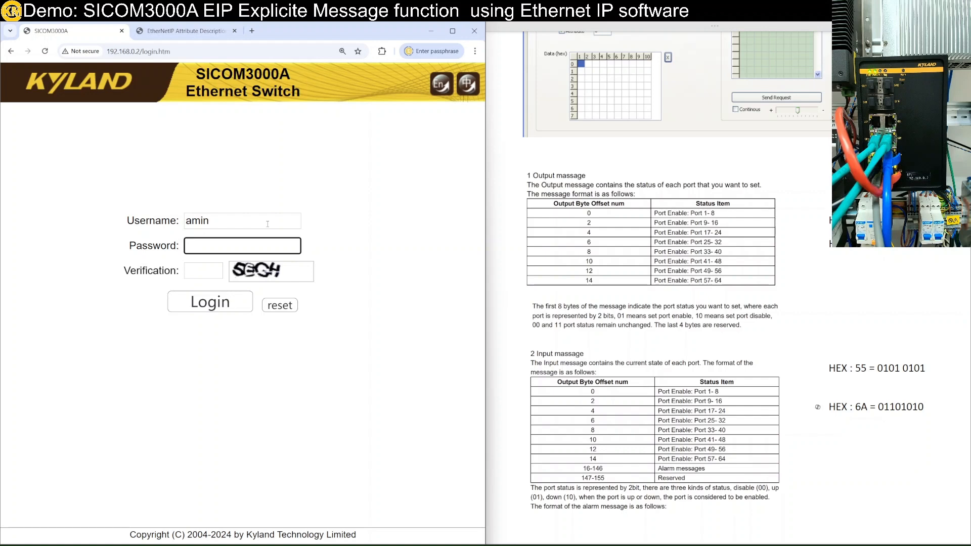
left_click(205, 271)
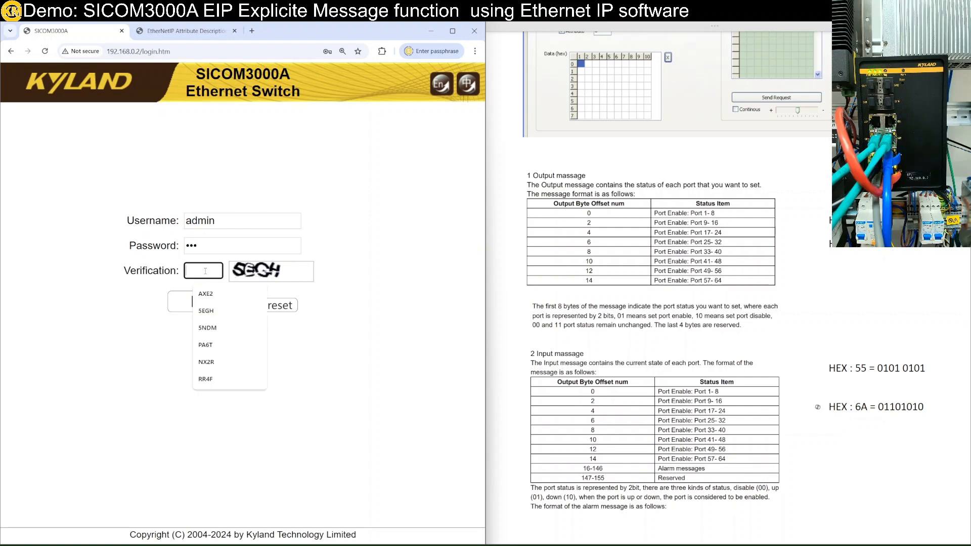
type("5E")
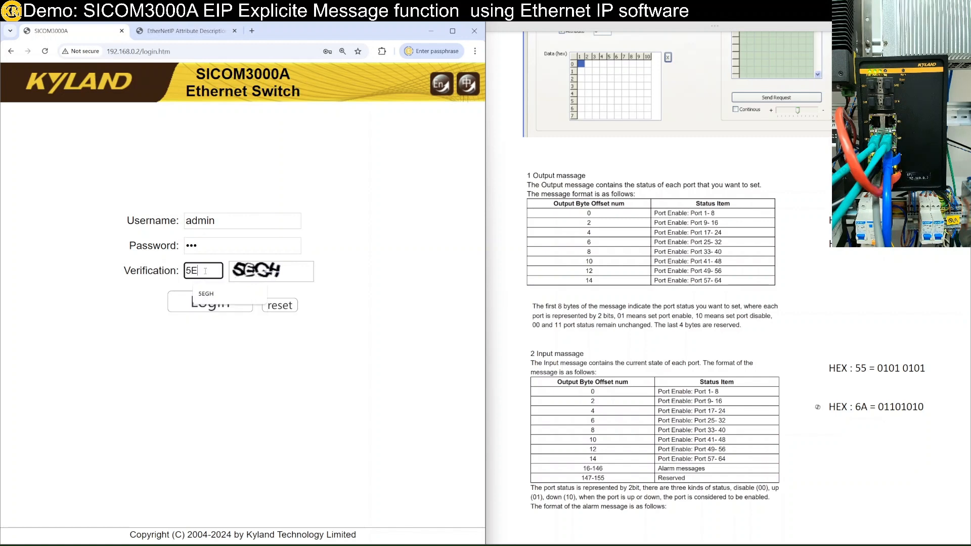
type("GH")
Step: Log in to the switch and open the IP Configuration page
left_click(209, 302)
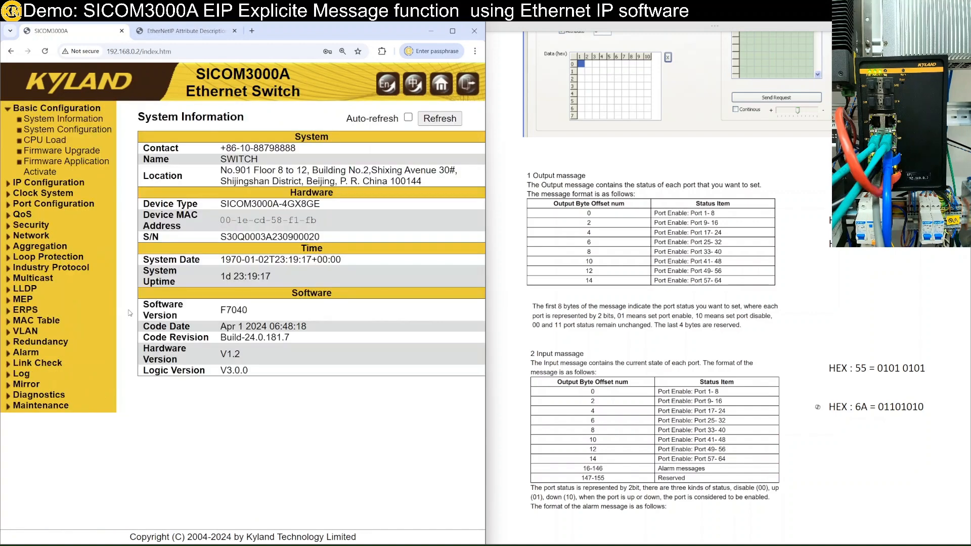
left_click(55, 184)
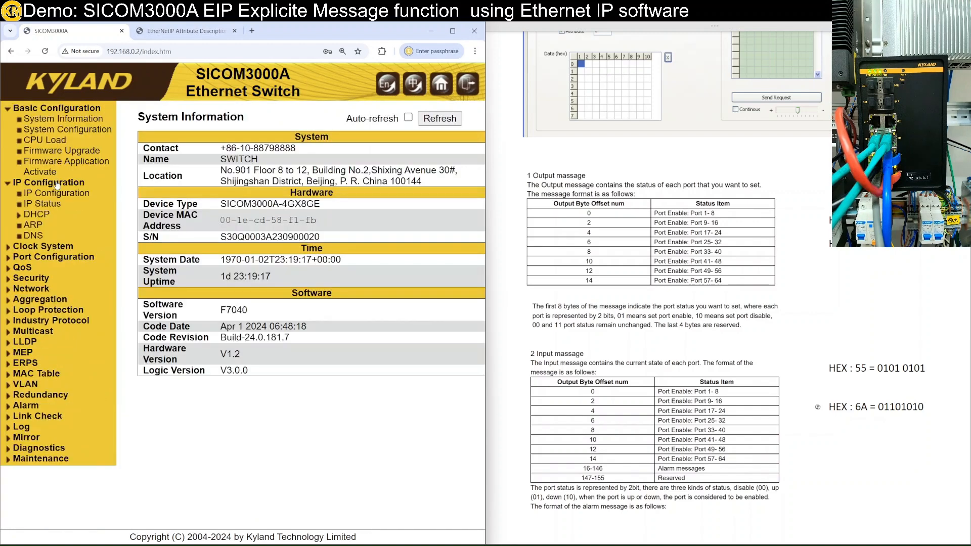
left_click(62, 194)
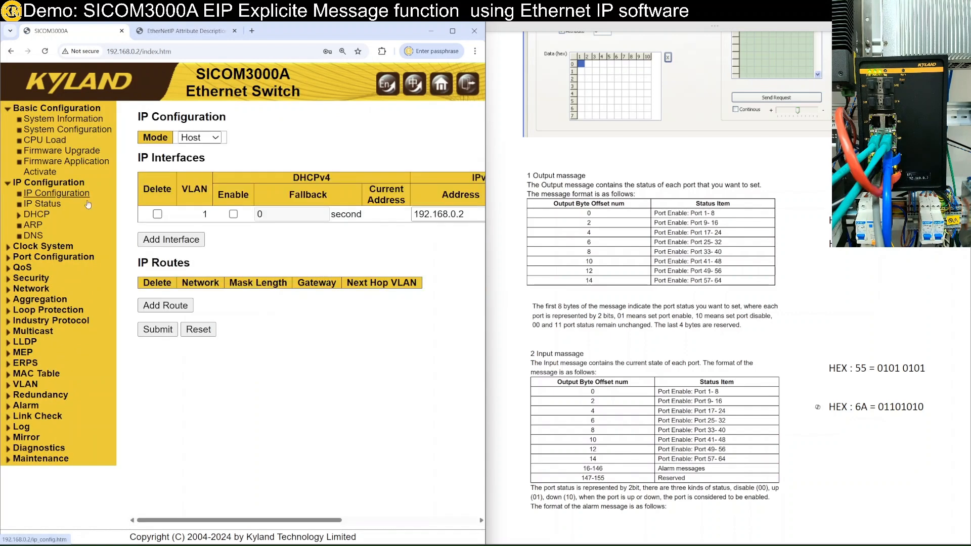
Step: Browse IP Status and System Configuration, then open the Port Configuration table
left_click(63, 184)
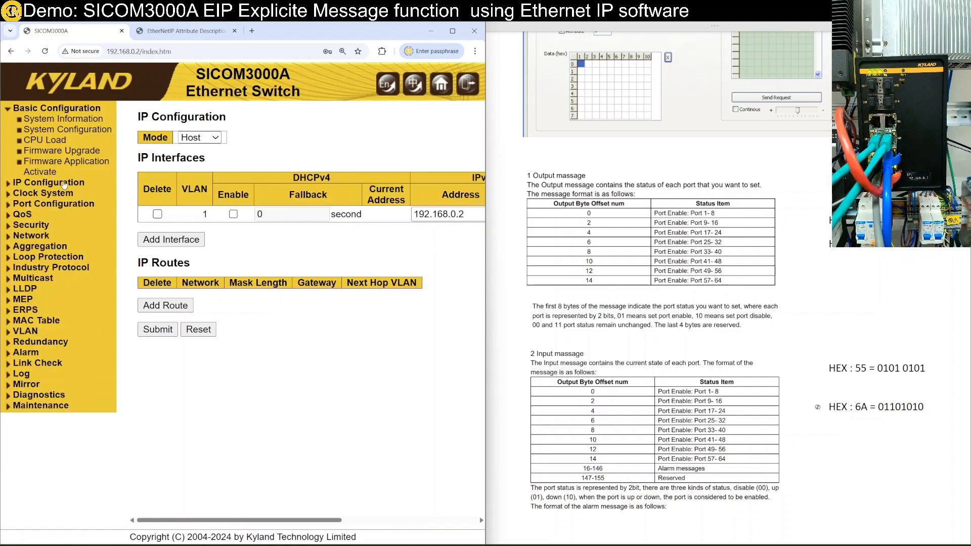
left_click(64, 184)
left_click(59, 204)
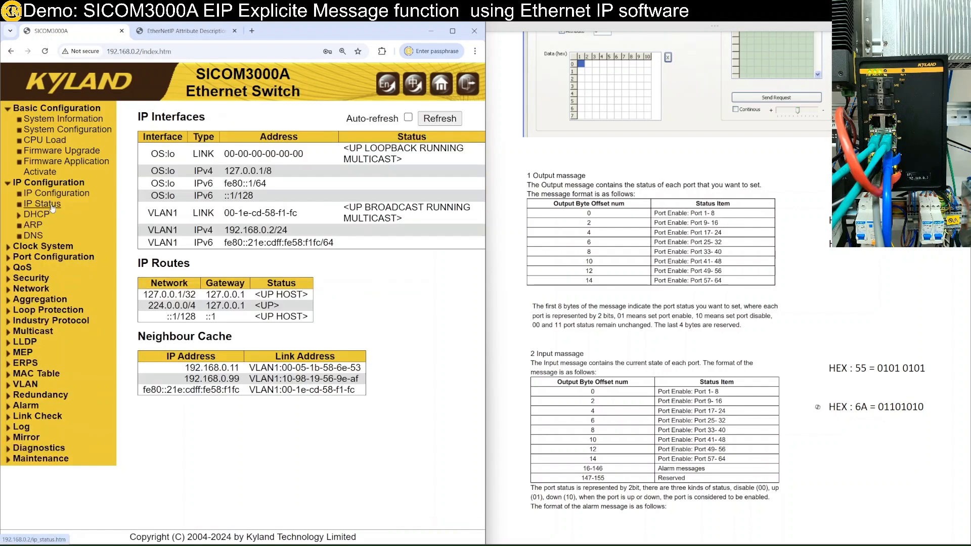
left_click(63, 184)
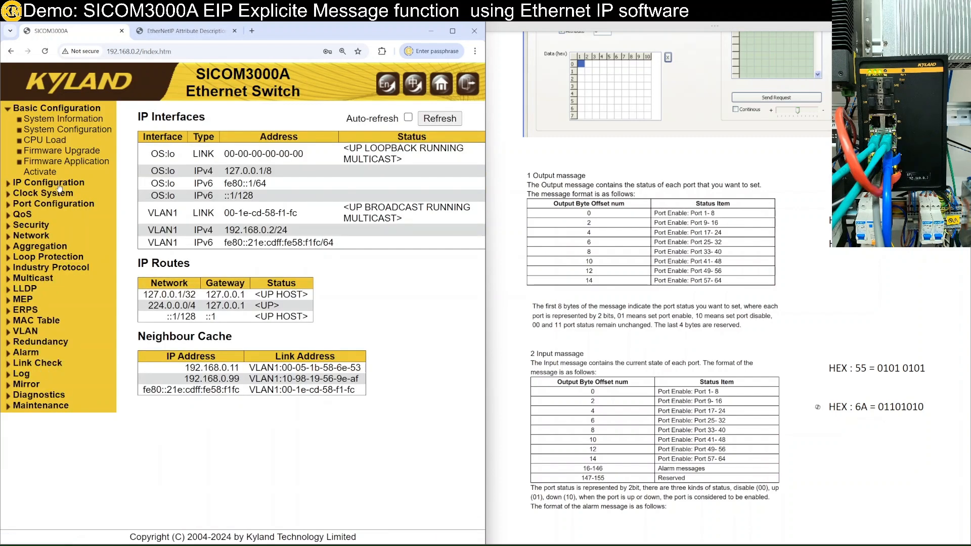
left_click(76, 133)
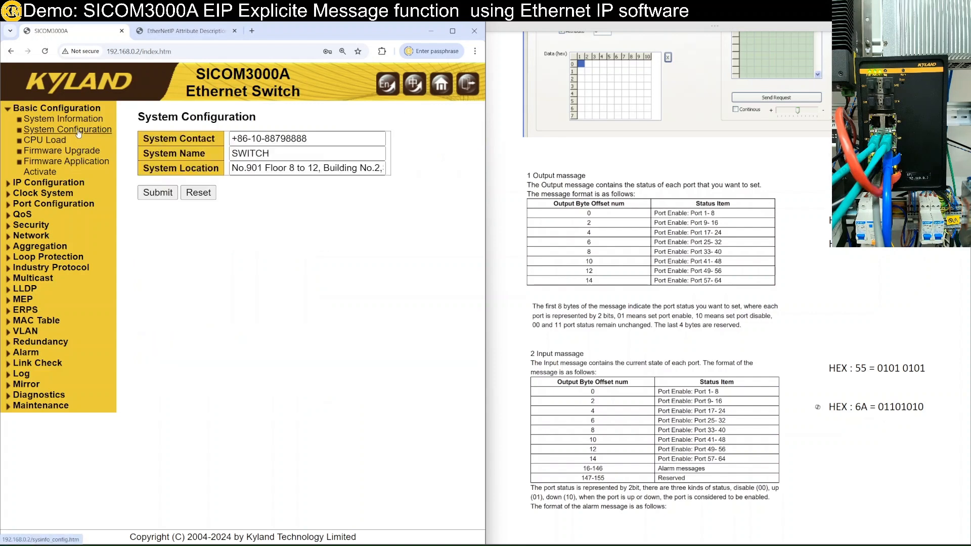
left_click(66, 205)
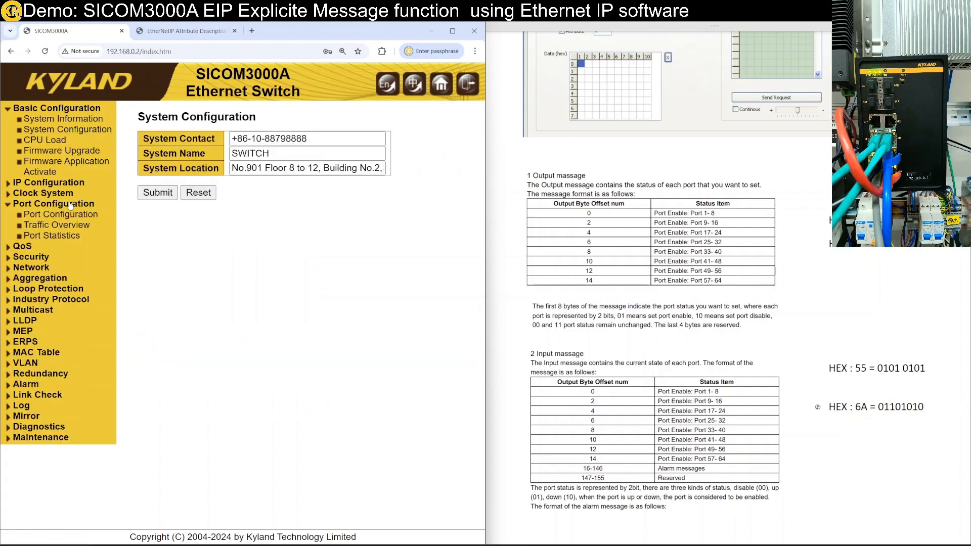
left_click(71, 218)
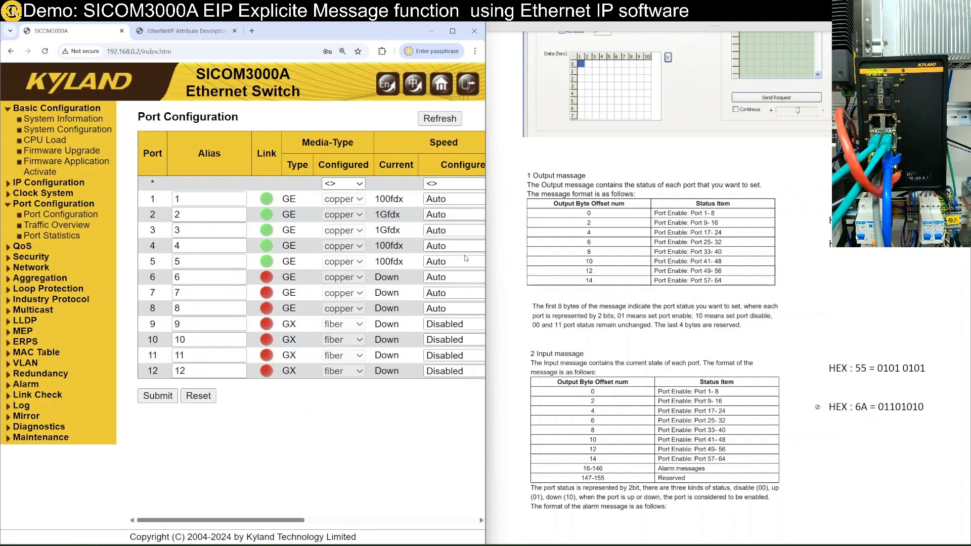
Step: Refresh the port table and review the 55 and 6A binary values in the notes
left_click(439, 119)
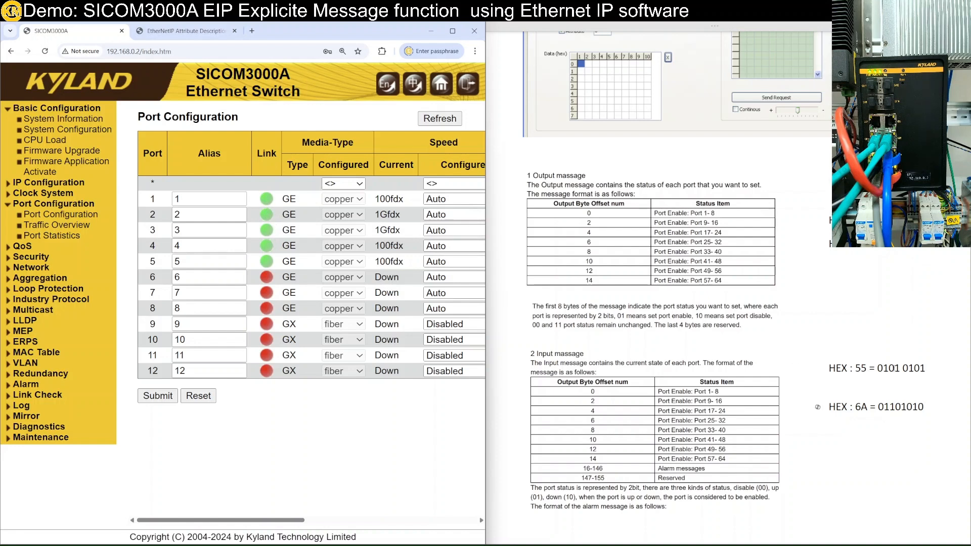
left_click_drag(879, 368, 933, 368)
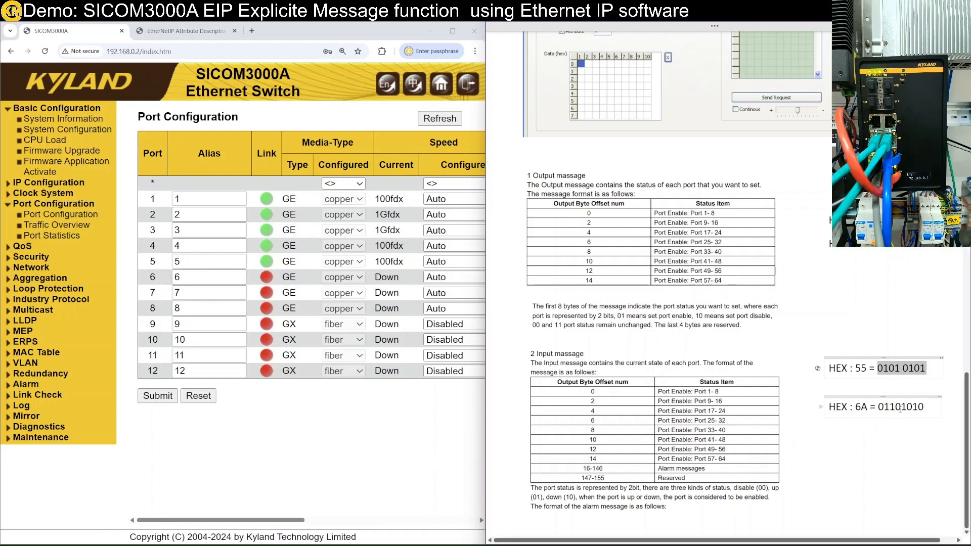
left_click_drag(893, 407, 925, 411)
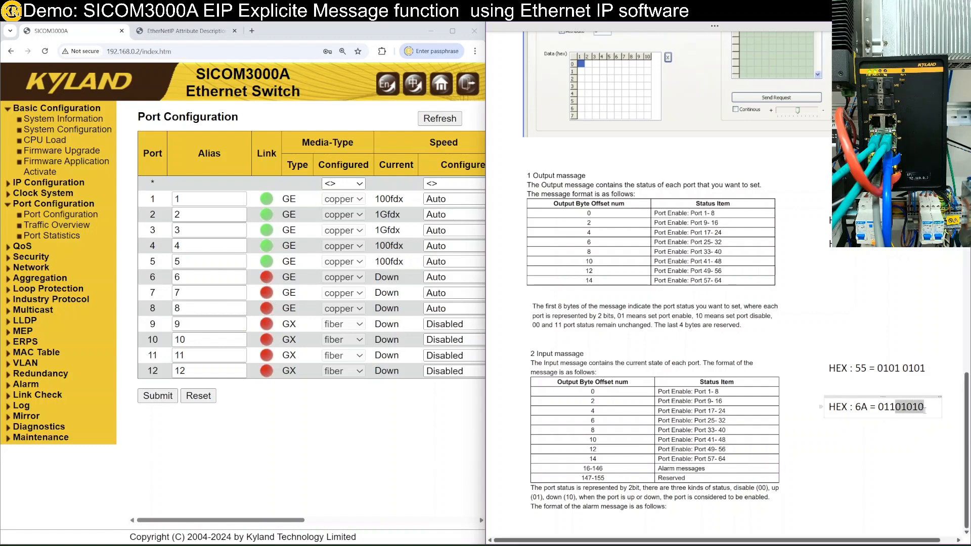
left_click(885, 456)
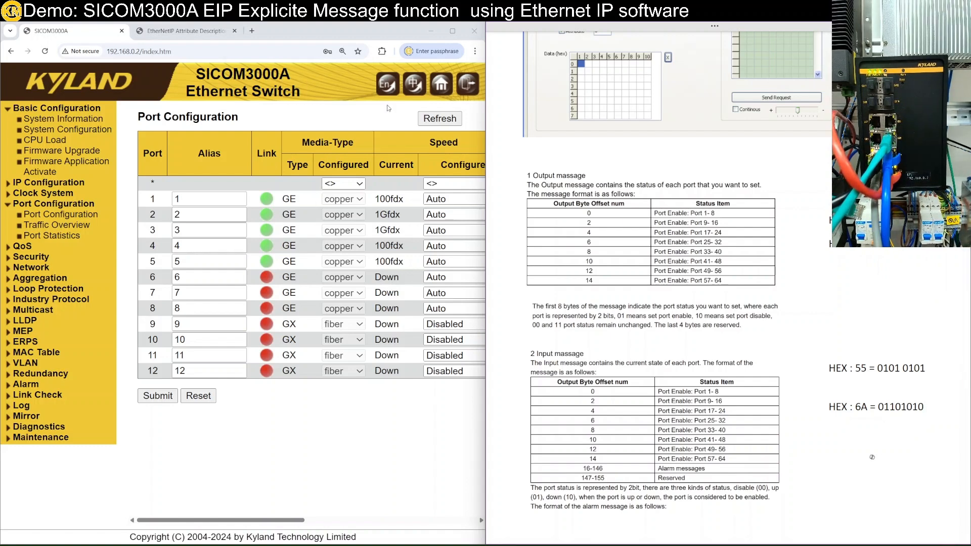
Step: Refresh again to confirm port 5 is Down, then minimize Chrome for EtherNet/IP Tools
left_click(433, 131)
left_click(438, 119)
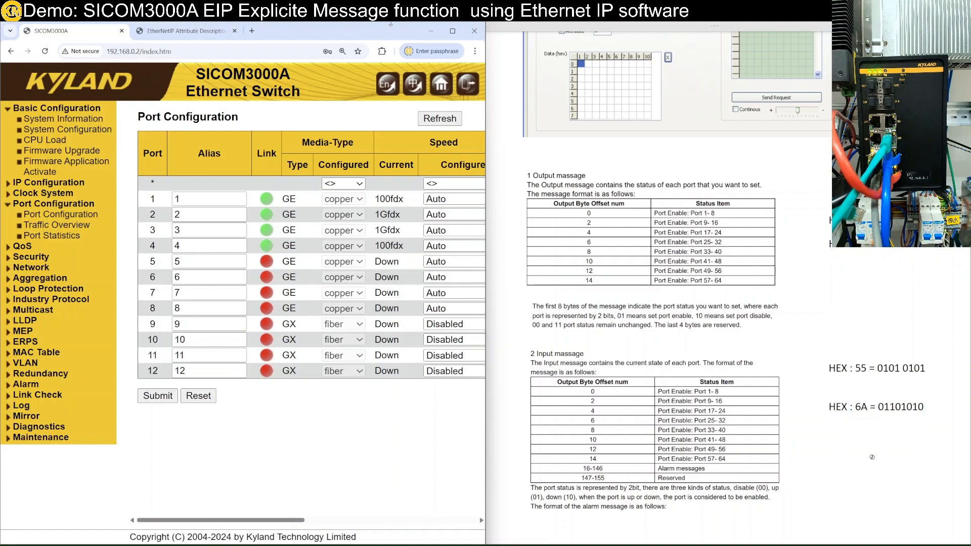
left_click(431, 31)
left_click(319, 298)
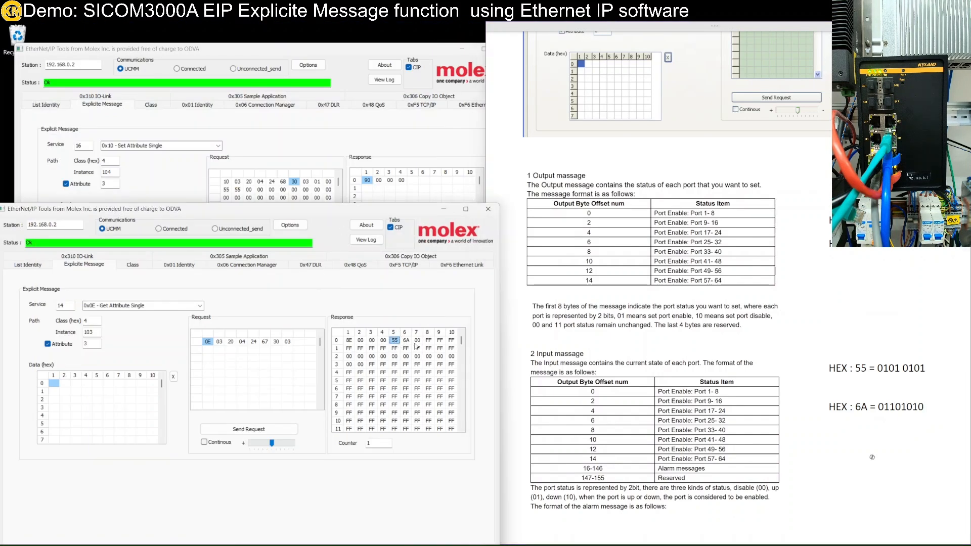
Step: Re-read port status, getting AA, and decode it in Calculator as binary 1010 1010
left_click(252, 430)
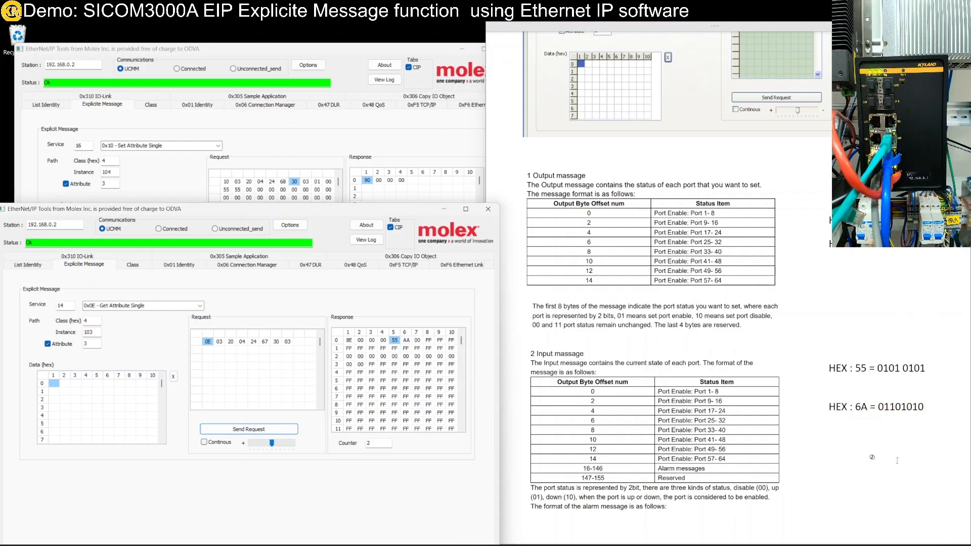
key("super")
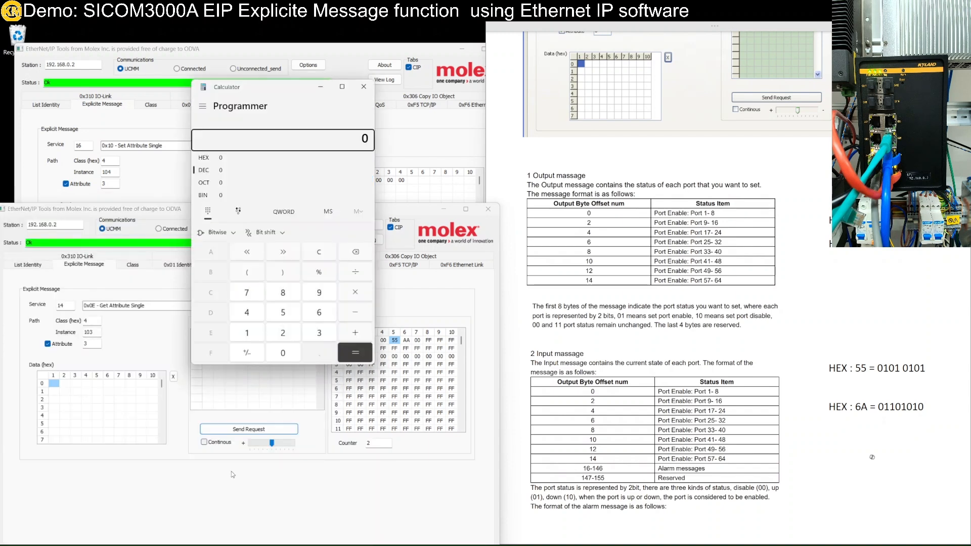
left_click(220, 159)
left_click(216, 260)
left_click(216, 260)
left_click(216, 260)
left_click(216, 252)
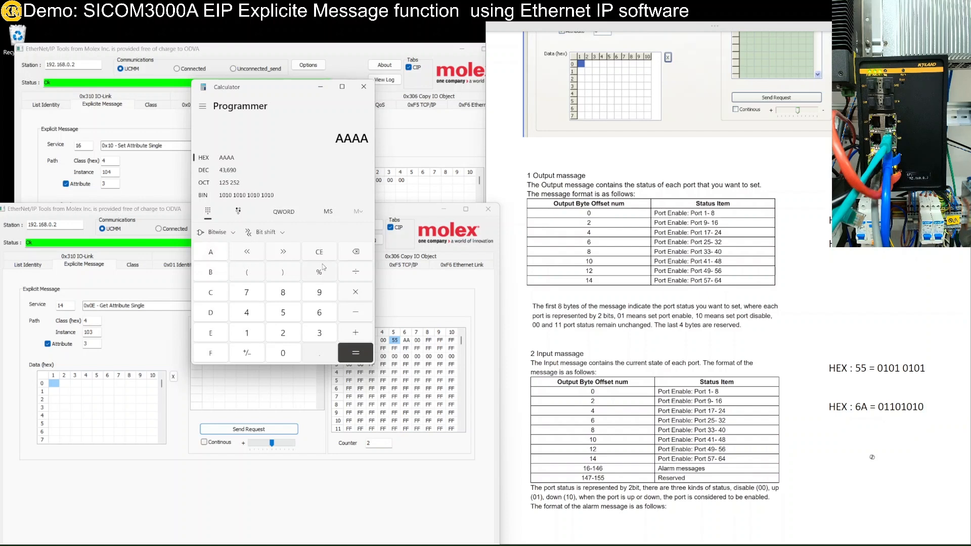
left_click(355, 251)
left_click(355, 251)
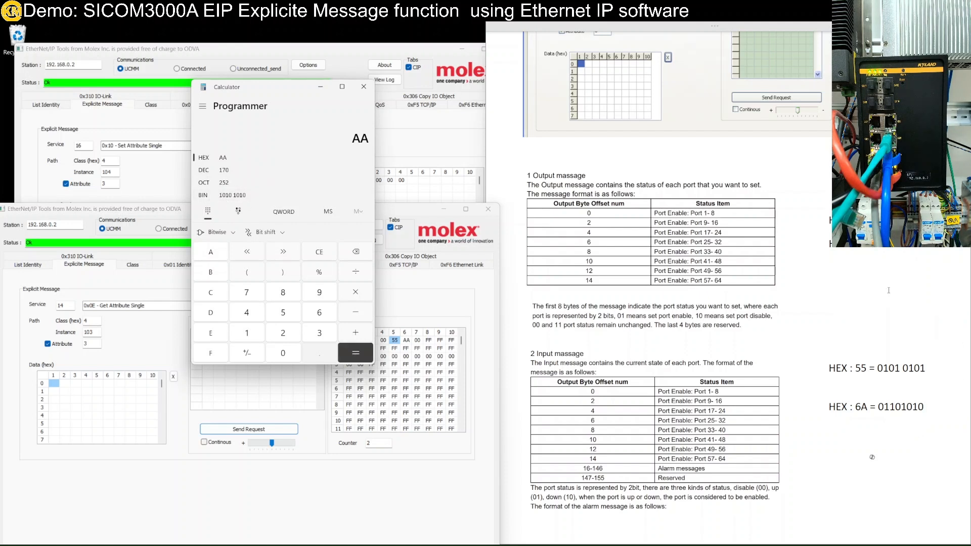
left_click(872, 457)
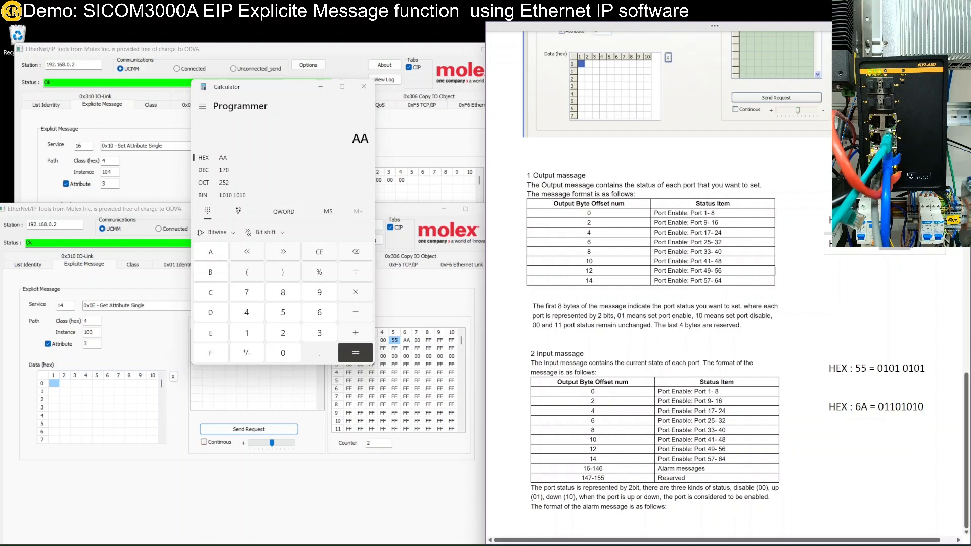
left_click(900, 304)
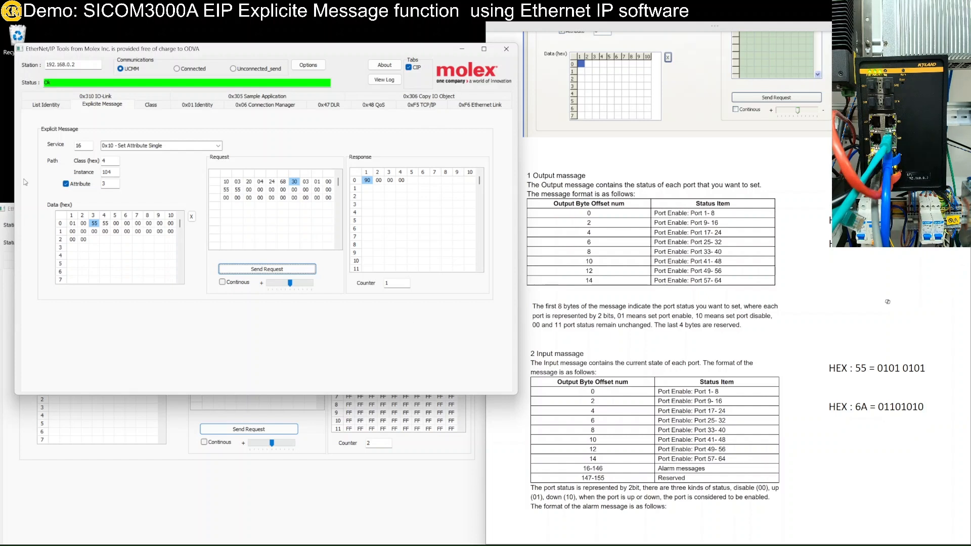
Step: Change the fourth Set Attribute Single data byte to AA, giving 01 00 55 AA
double_click(95, 224)
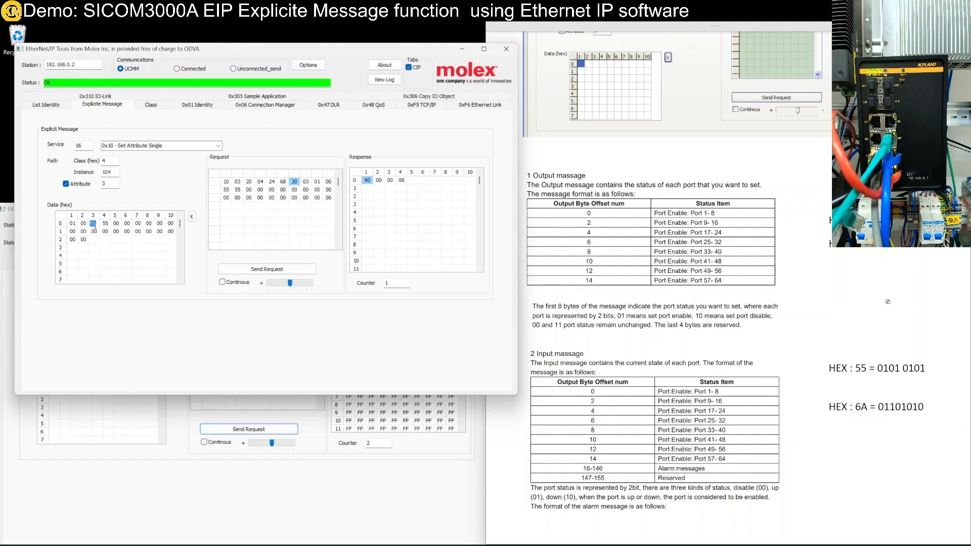
double_click(106, 224)
type("AA")
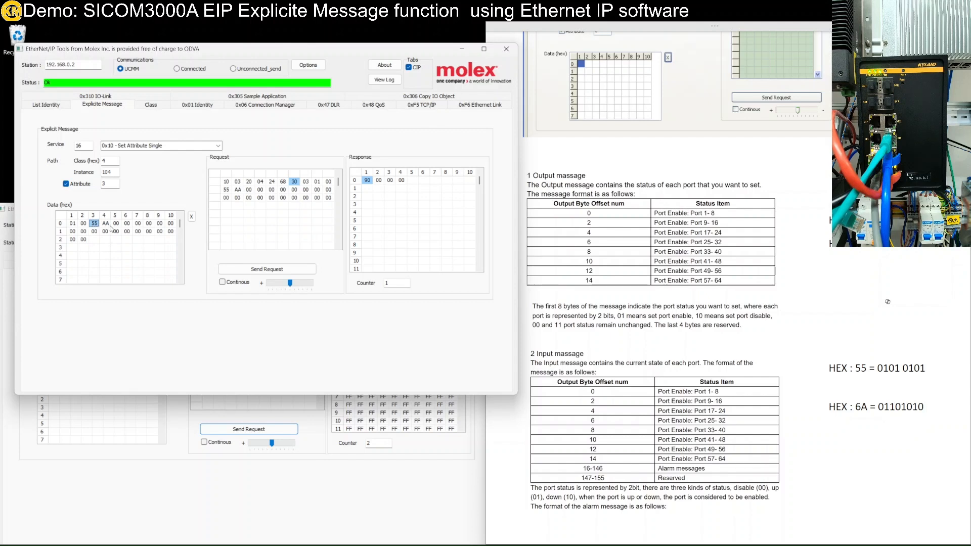
left_click(93, 227)
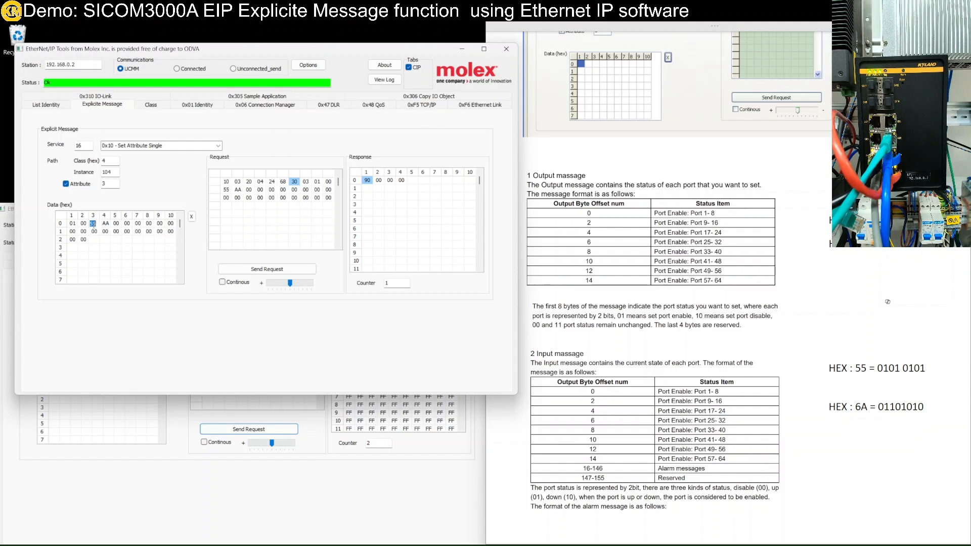
left_click(105, 226)
left_click(887, 302)
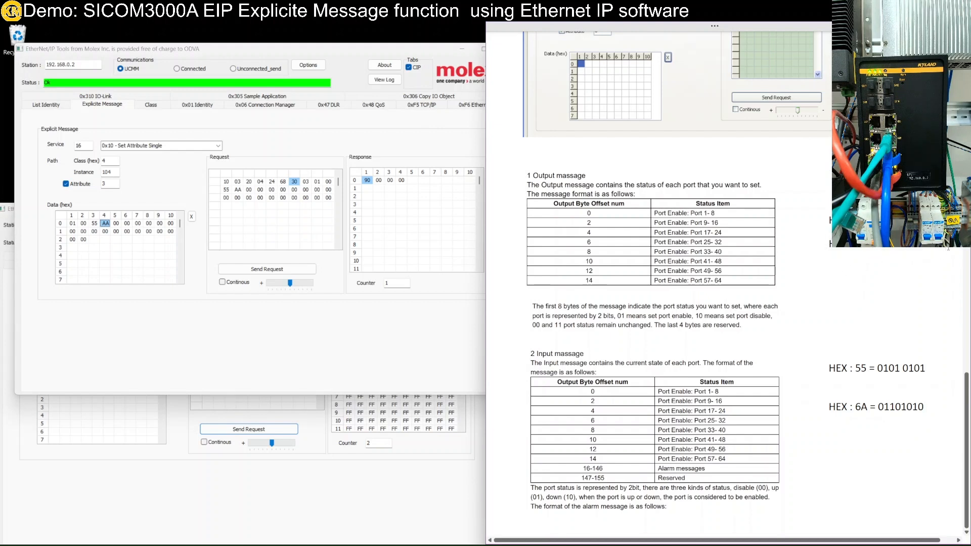
Step: Paste a copy of the HEX : AA note line and edit its binary to 1001 0100
left_click(840, 283)
type("HEX : AA = 1010 1010")
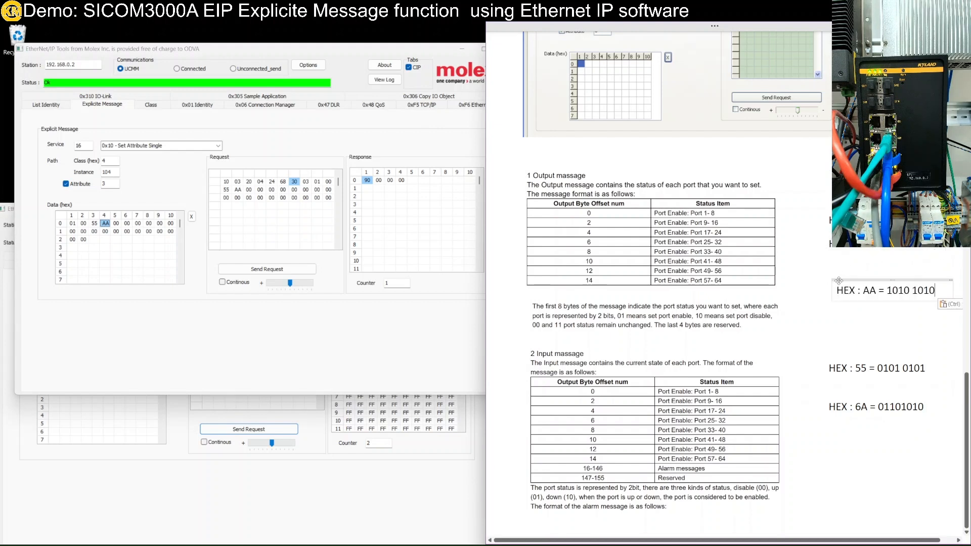
left_click_drag(855, 283, 847, 260)
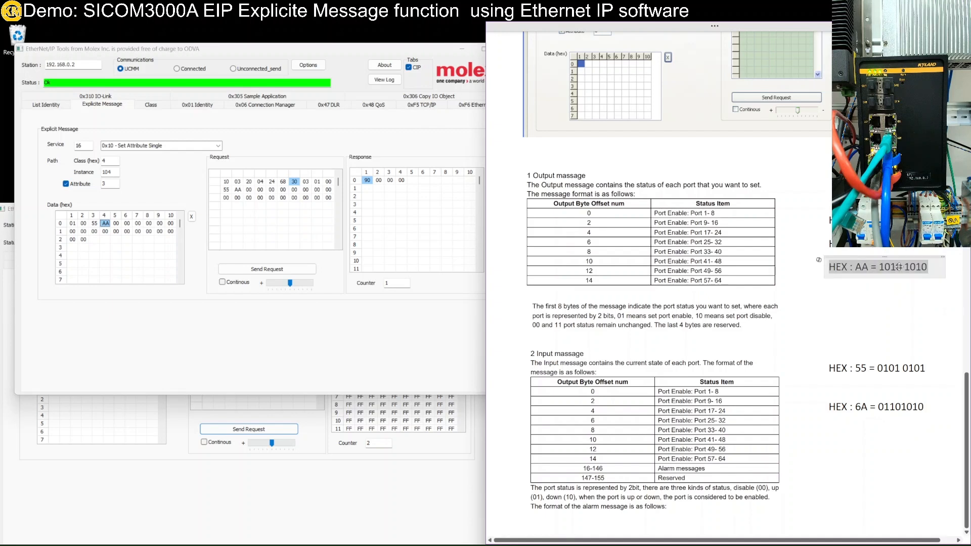
key("BackSpace")
key("BackSpace")
key("BackSpace")
key("BackSpace")
key("BackSpace")
key("BackSpace")
key("BackSpace")
type("00 0000")
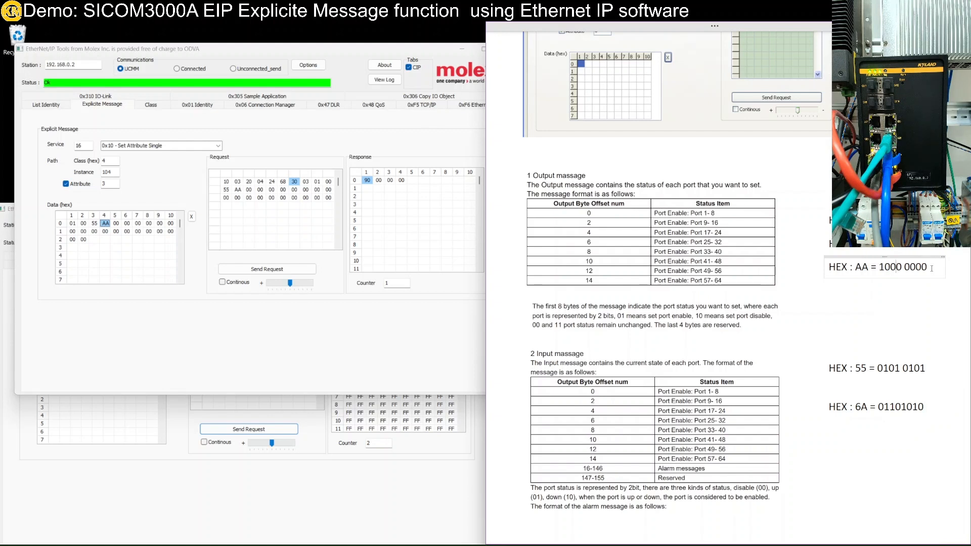
key("BackSpace")
key("BackSpace")
type("01")
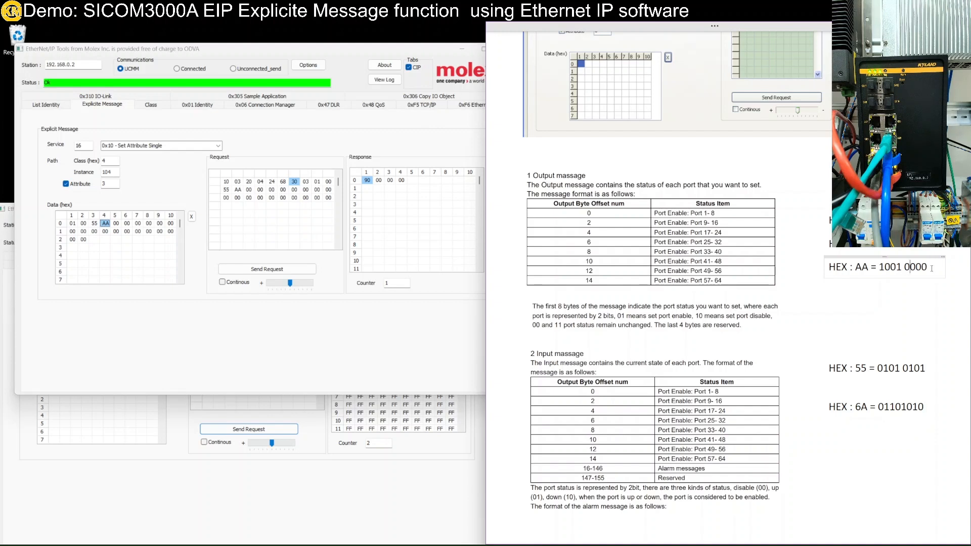
left_click(925, 301)
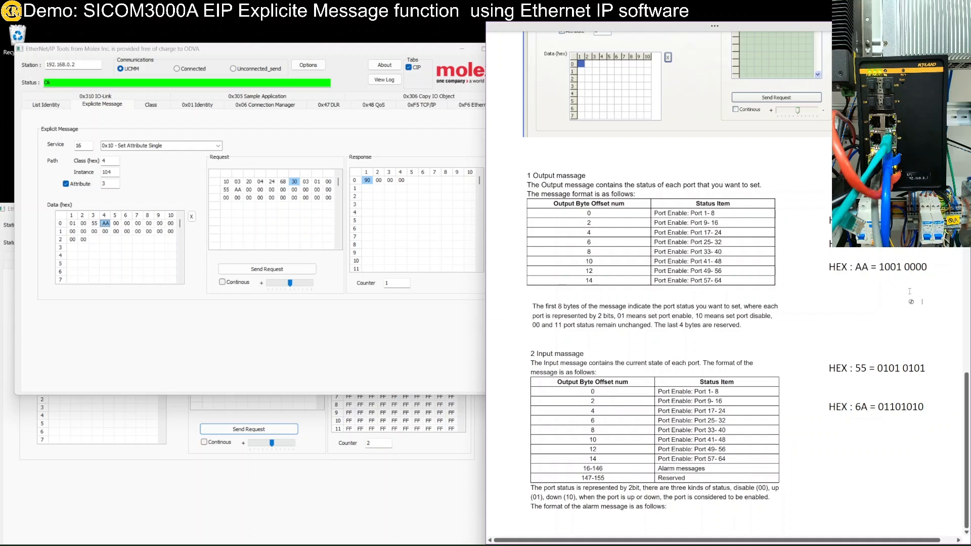
left_click_drag(911, 266, 916, 267)
key("BackSpace")
type("1")
left_click(907, 303)
mouse_move(885, 267)
left_mouse_down()
mouse_move(877, 267)
mouse_move(901, 268)
left_mouse_up()
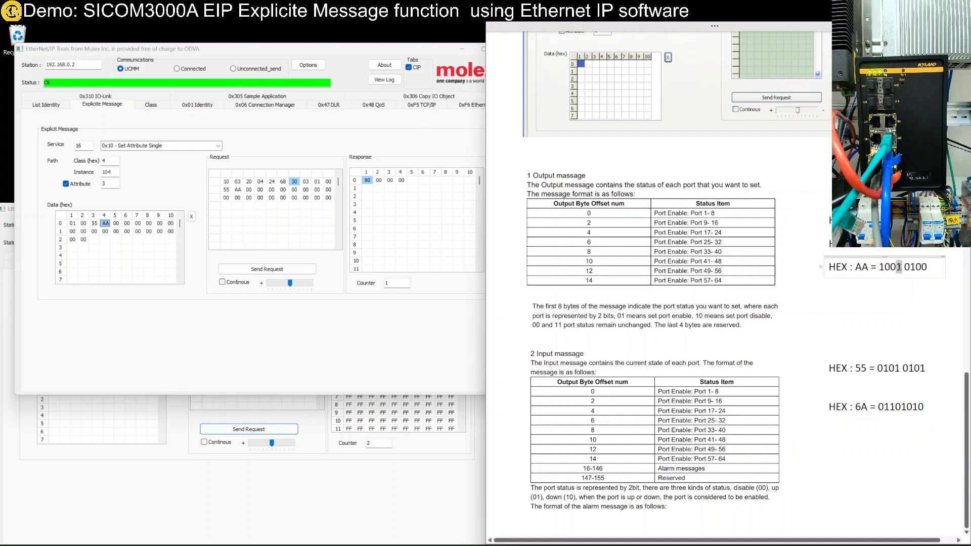
left_click(898, 309)
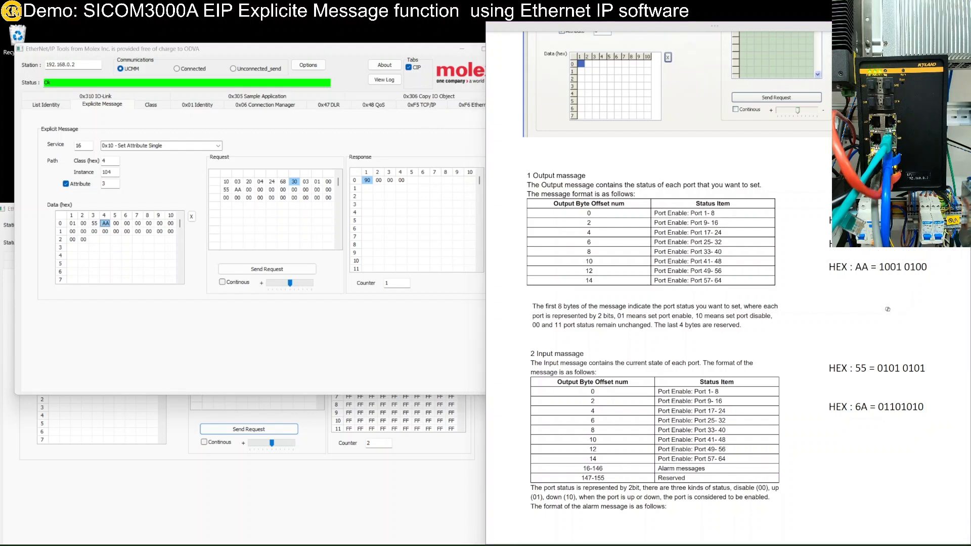
Step: Convert binary 1001 0100 to hex 94 in Calculator's Programmer mode
key("alt+Tab")
left_click(211, 195)
left_click(244, 336)
left_click(290, 361)
left_click(289, 358)
left_click(248, 336)
left_click(274, 355)
left_click(247, 336)
left_click(278, 352)
left_click(277, 353)
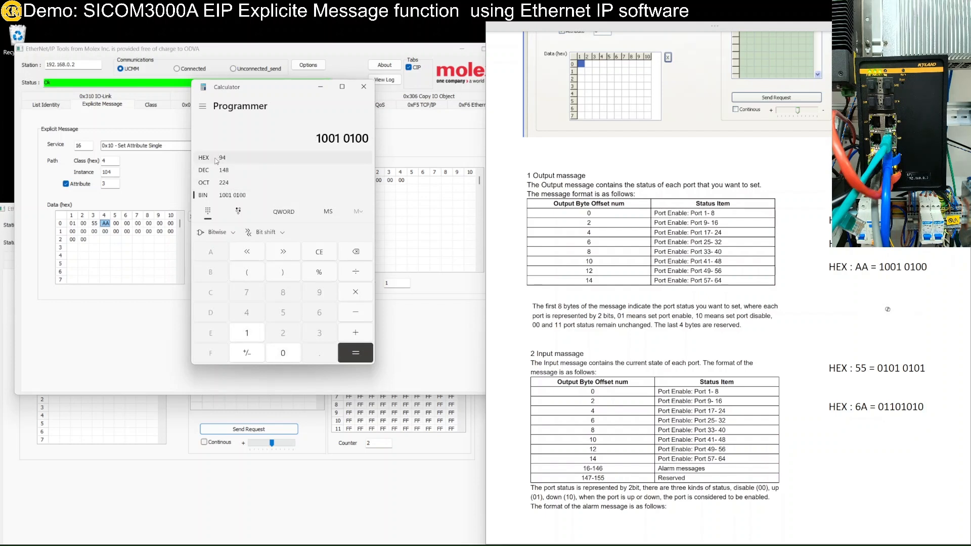
Step: Relabel the note as HEX : 94 and overwrite the AA data byte with 94
left_click(869, 267)
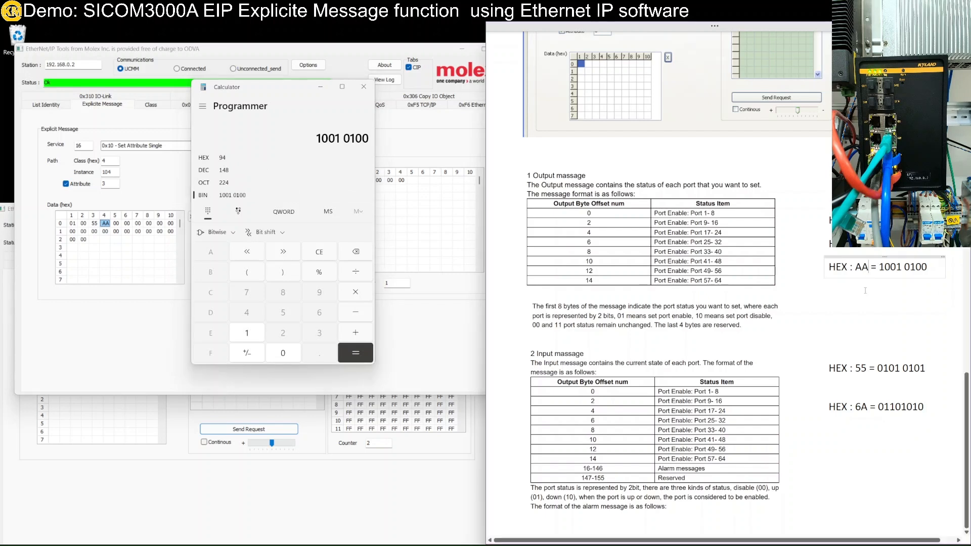
key("BackSpace")
key("BackSpace")
type("94")
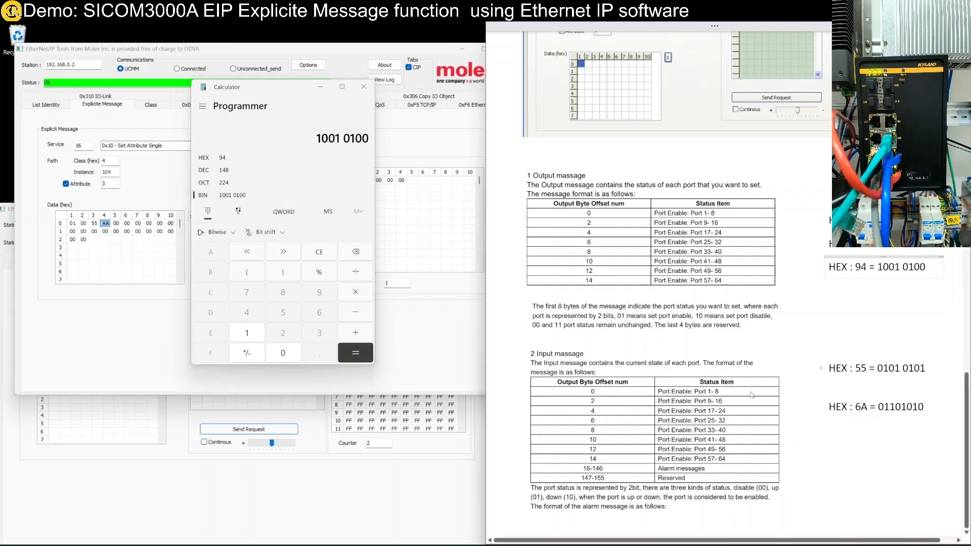
left_click(120, 361)
left_click(104, 223)
type("94")
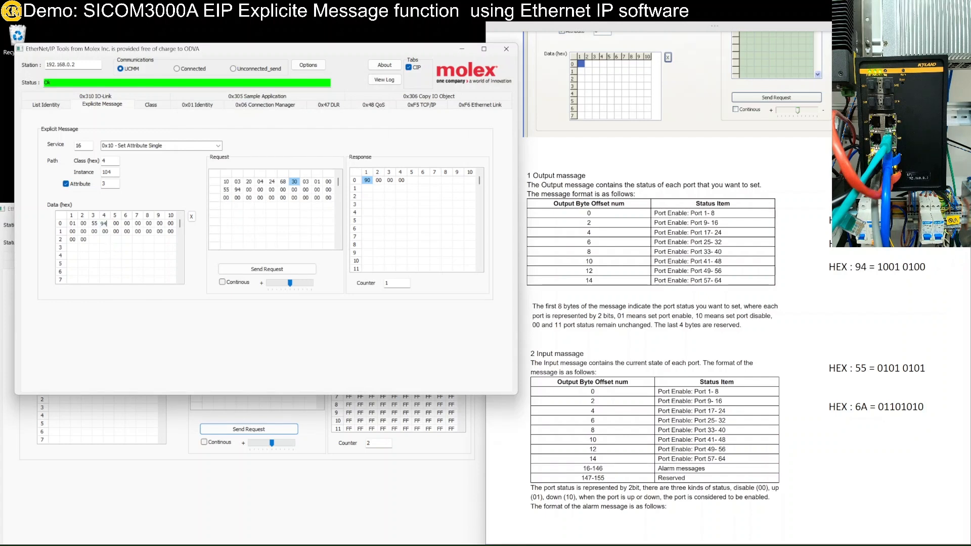
Step: Commit data byte 94 and send the 01 00 55 94 write repeatedly, each acknowledged 90 00 00 00
left_click(249, 271)
left_click(257, 271)
left_click(256, 271)
left_click(256, 272)
left_click(256, 272)
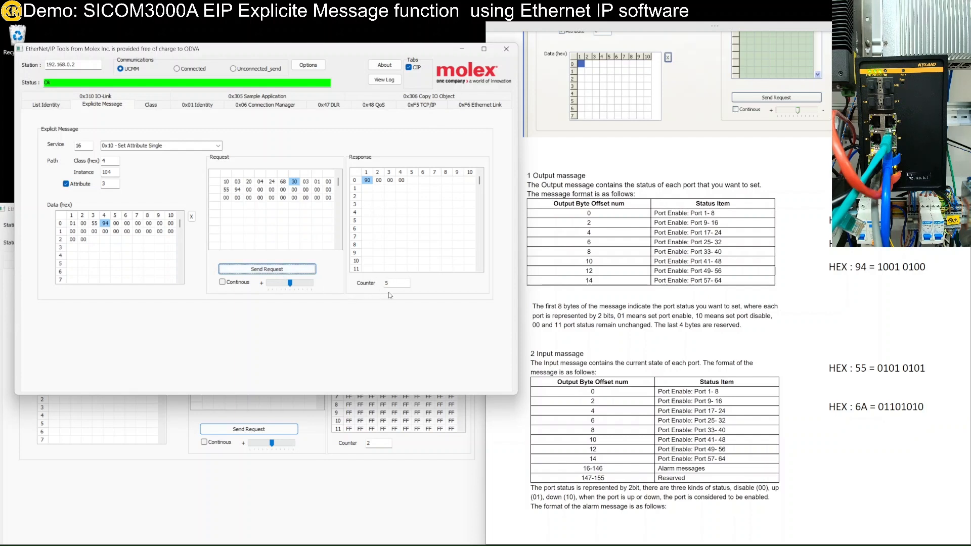
left_click(250, 271)
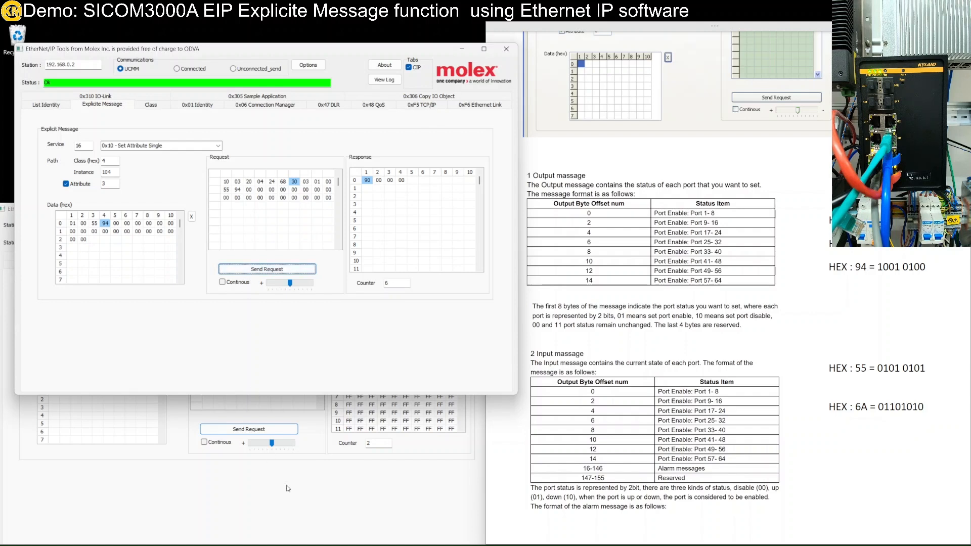
left_click(293, 506)
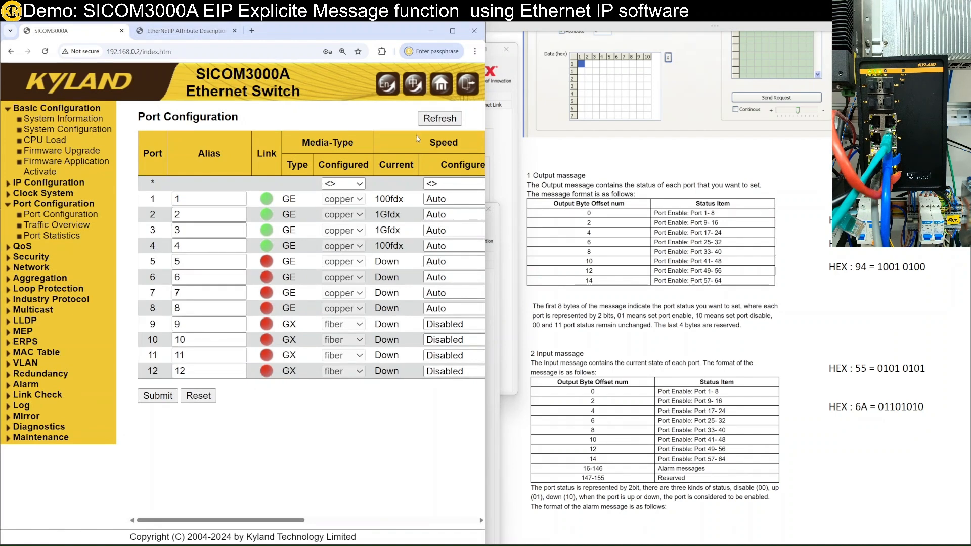
Step: Refresh the Port Configuration table twice, confirming port 5's Speed shows Disabled
left_click(440, 119)
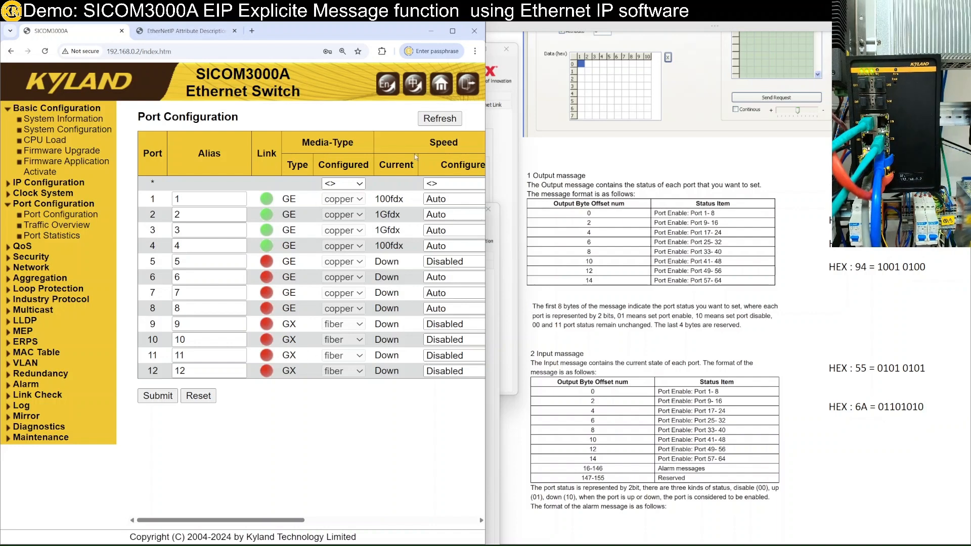
left_click(447, 120)
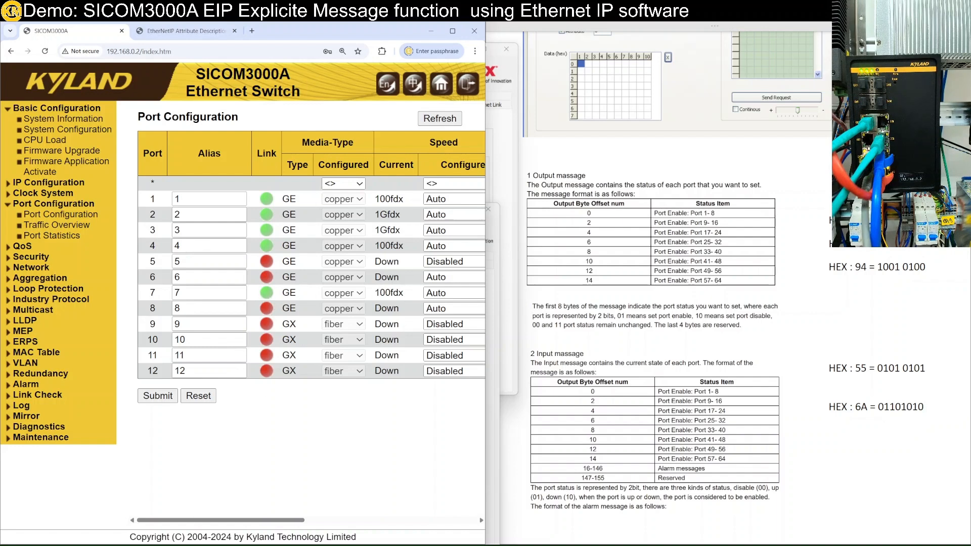
mouse_move(171, 545)
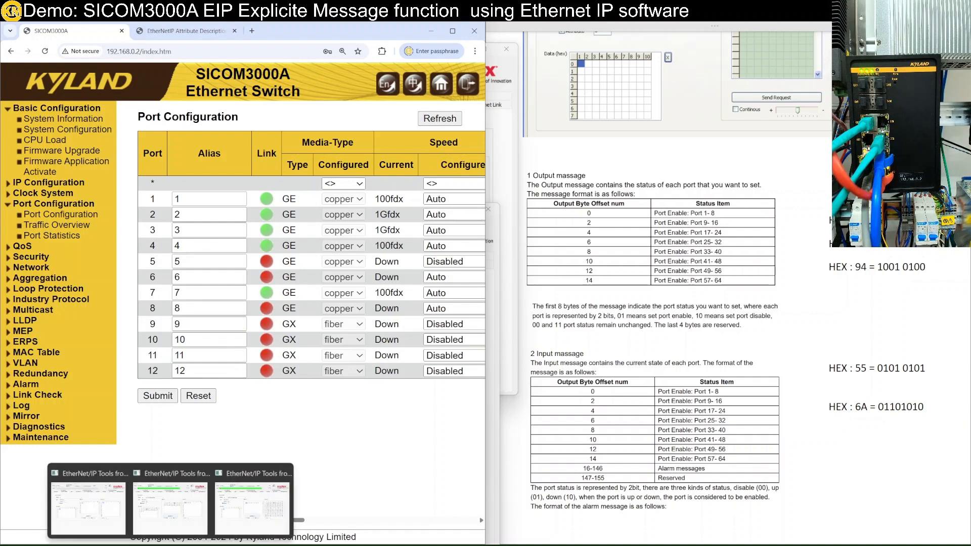
mouse_move(171, 522)
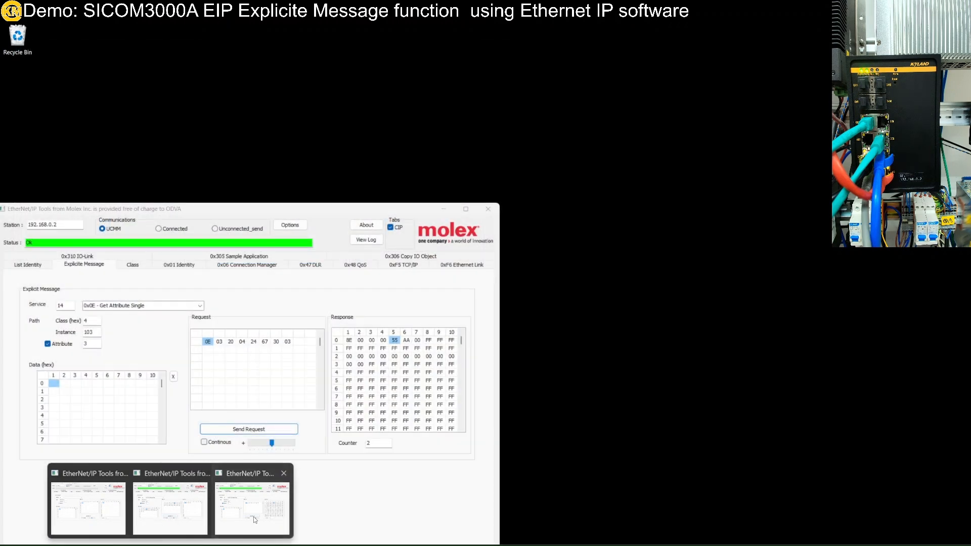
Step: Check the Get Attribute Single reply 55 26 and enter hex 26 in Calculator
left_click(255, 520)
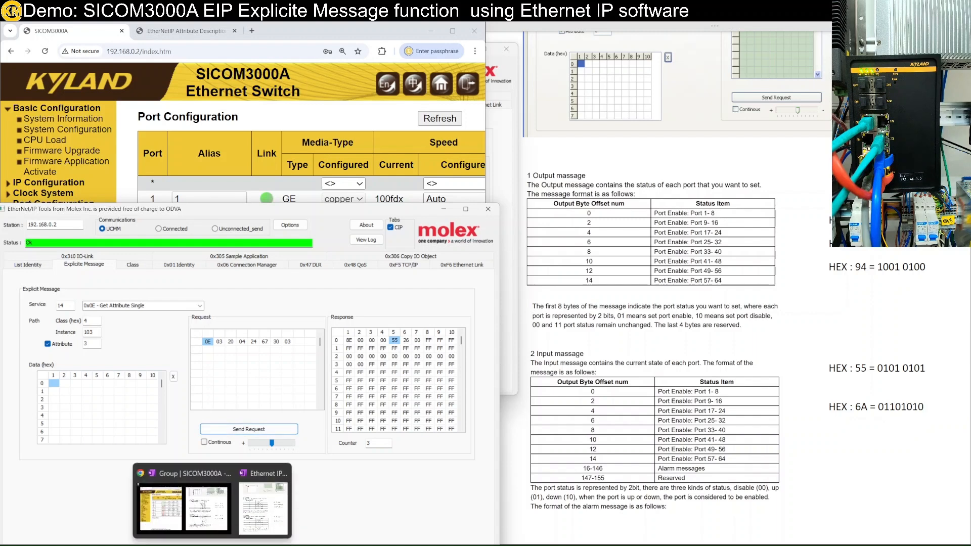
left_click(253, 544)
left_click(213, 157)
left_click(296, 337)
left_click(318, 317)
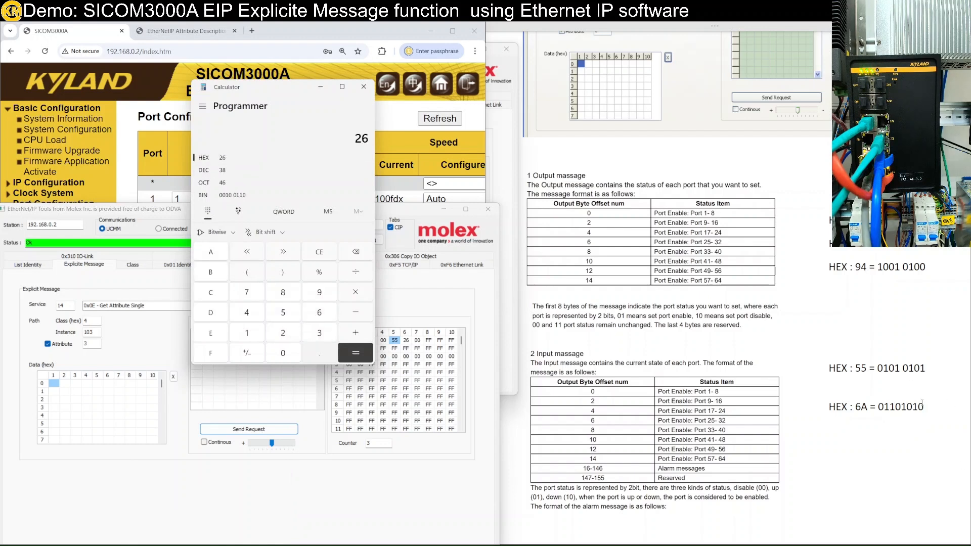
Step: Copy the HEX : 6A note line and edit it into HEX : 26 = 00100110
left_click_drag(924, 409, 829, 407)
key("ctrl+c")
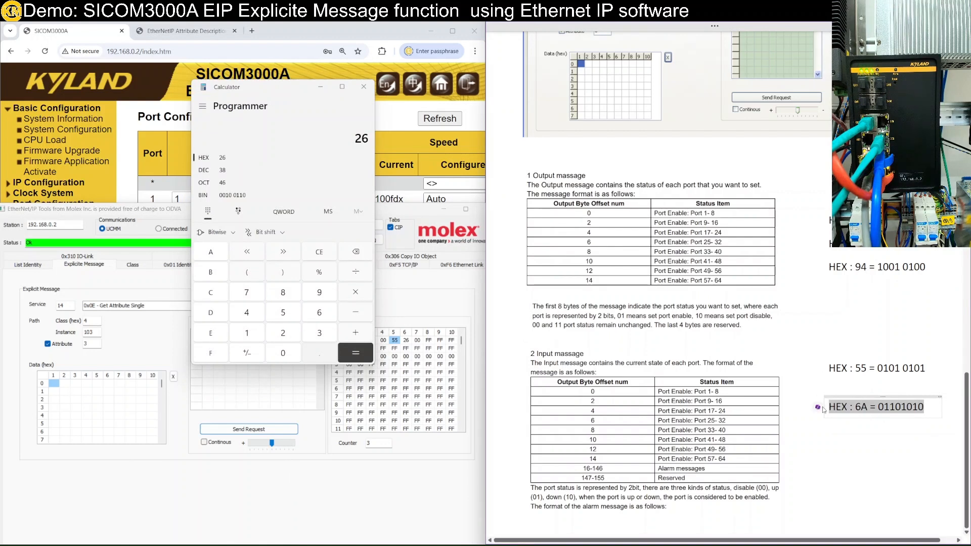
left_click(897, 466)
left_click(838, 449)
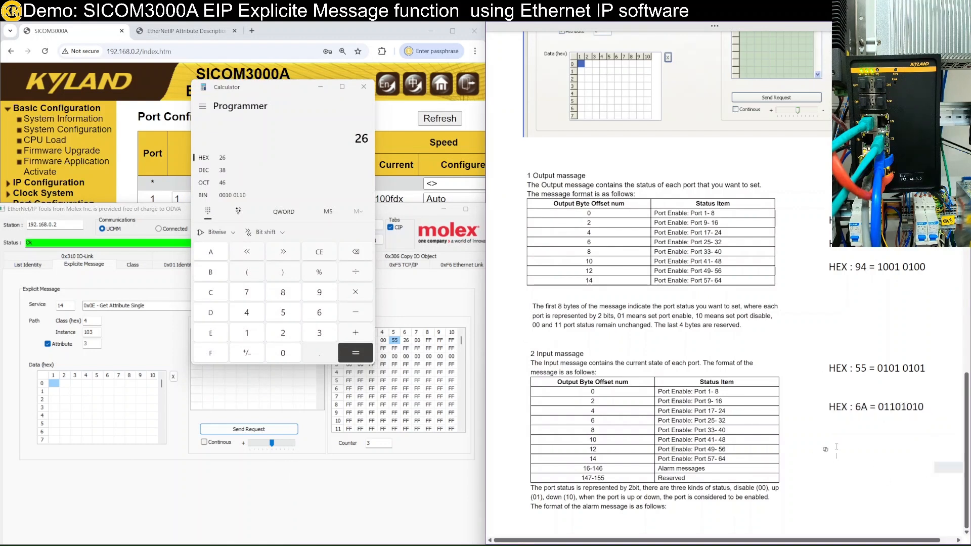
key("ctrl+v")
double_click(868, 453)
key("BackSpace")
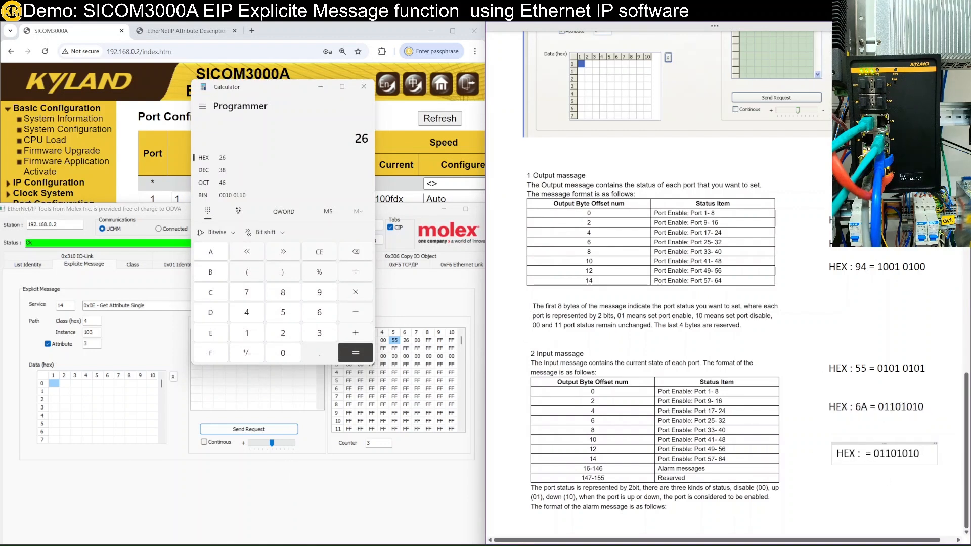
type("26")
key("BackSpace")
key("BackSpace")
key("BackSpace")
key("BackSpace")
key("BackSpace")
key("BackSpace")
key("BackSpace")
key("BackSpace")
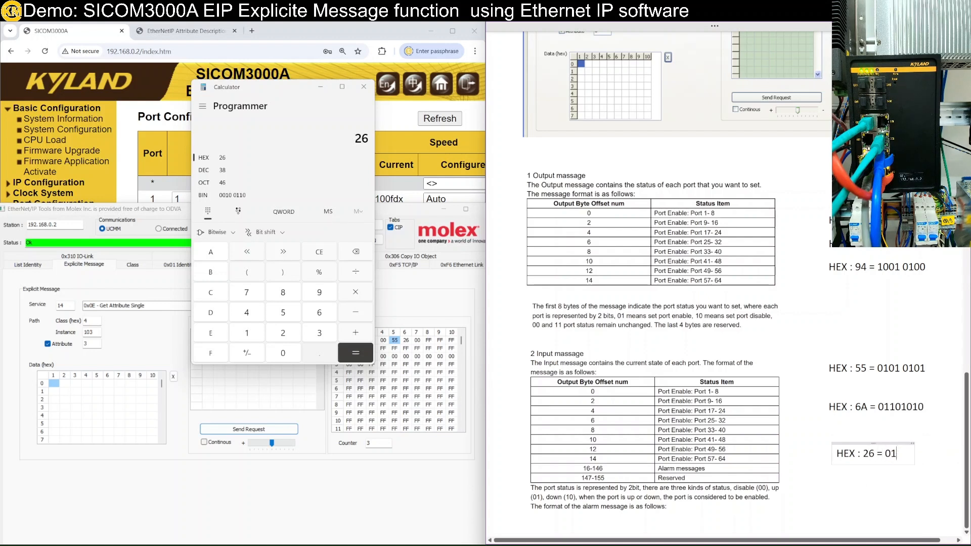
type("00")
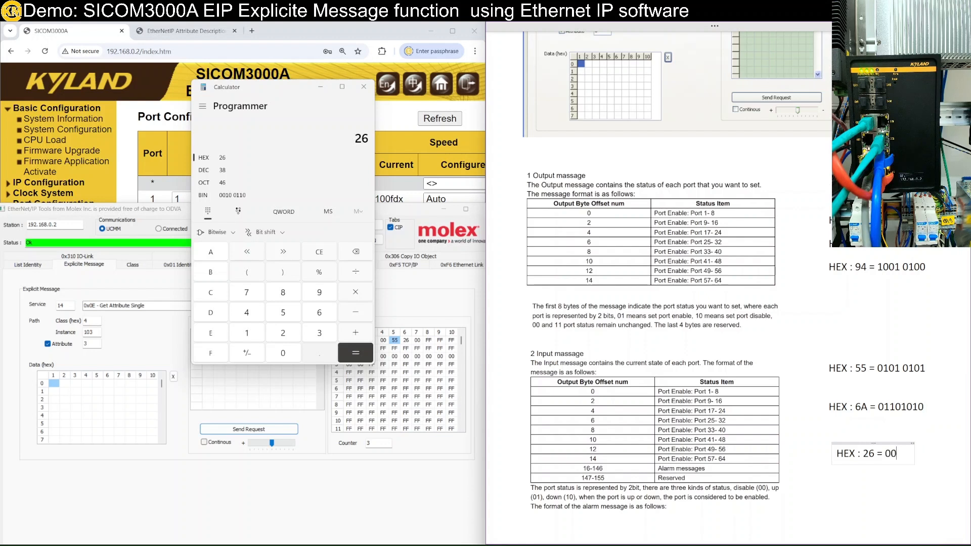
type("100110")
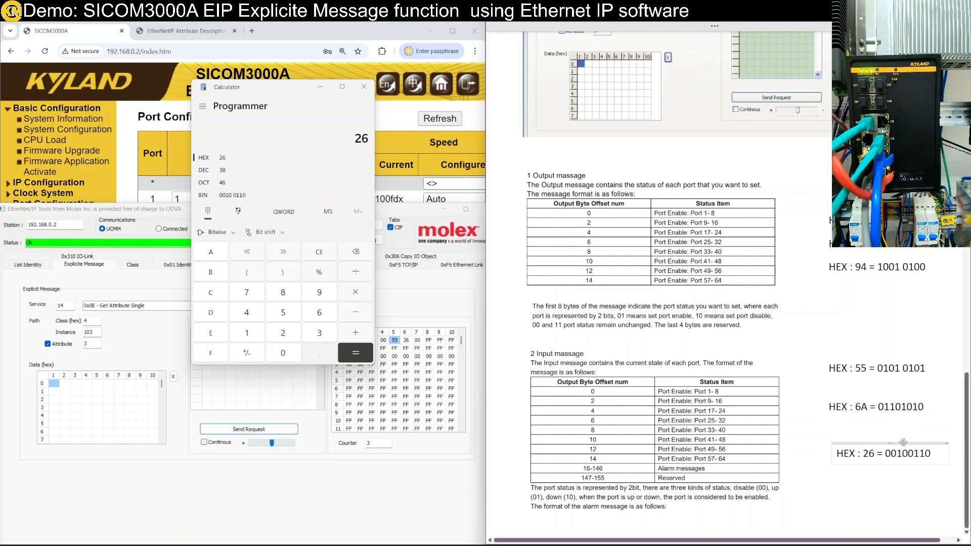
left_click(836, 480)
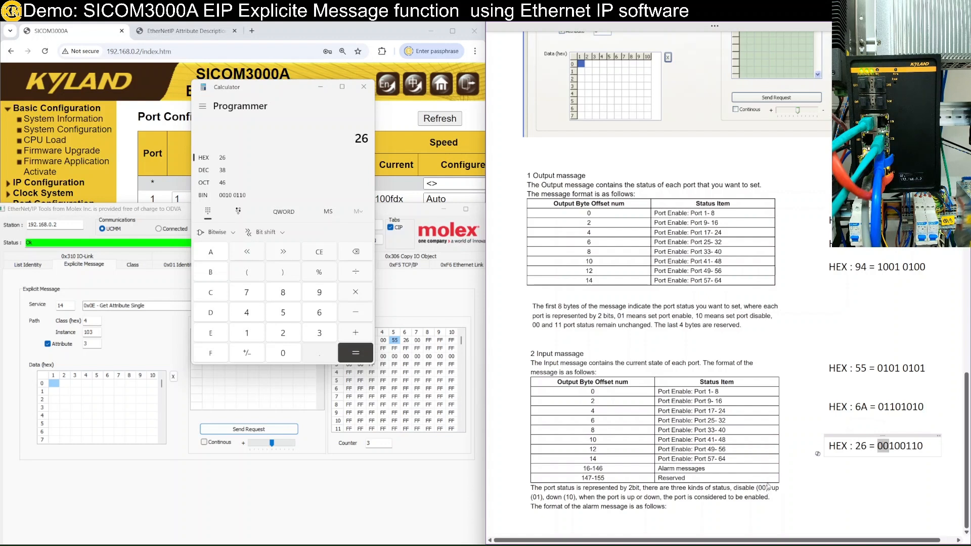
left_click_drag(894, 446, 901, 447)
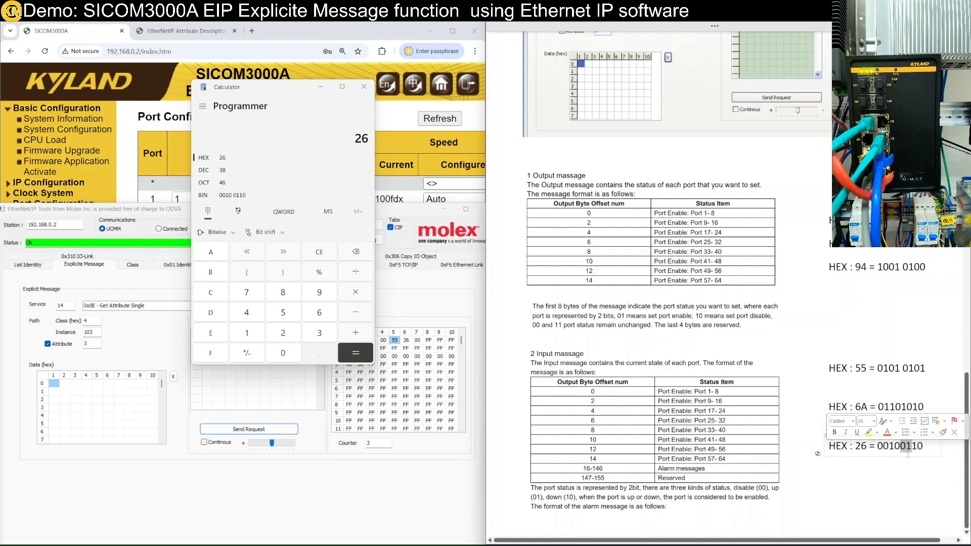
left_click(888, 488)
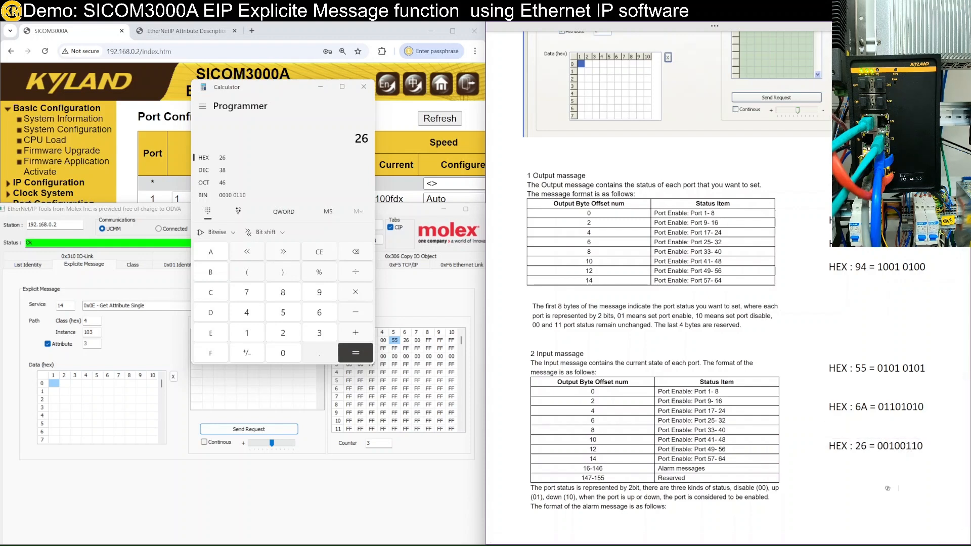